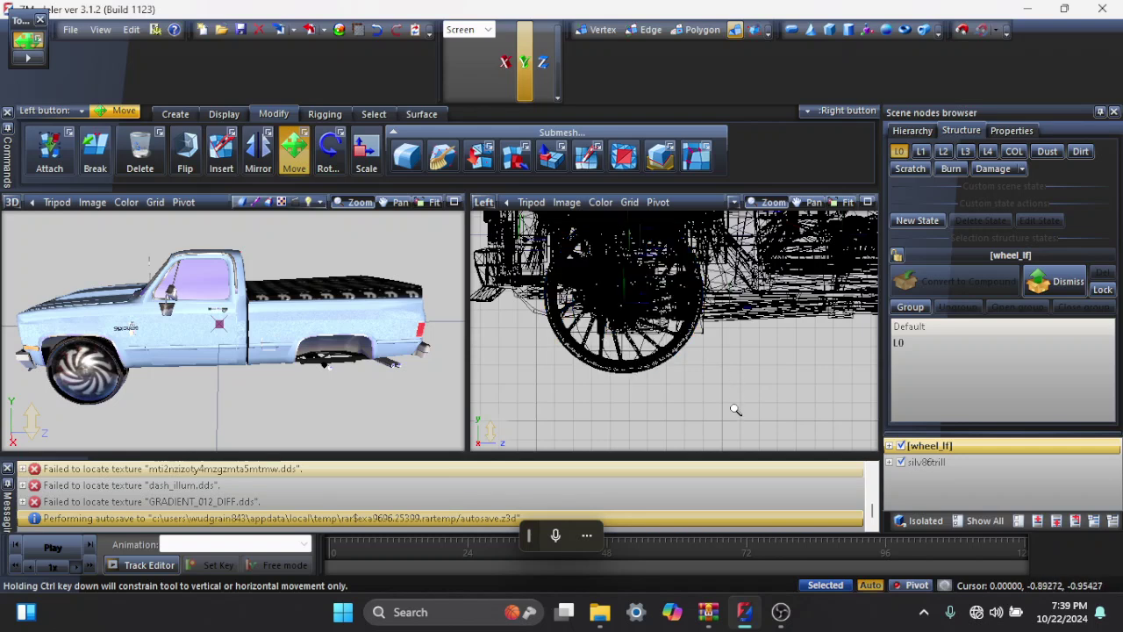
Examine the truck's wireframe in the Left view, from the front wheel to the full vehicle.
{"action": "mouse_move", "coordinate": [733, 372]}
{"action": "left_mouse_down"}
{"action": "mouse_move", "coordinate": [735, 470]}
{"action": "mouse_move", "coordinate": [744, 390]}
{"action": "left_mouse_up"}
{"action": "scroll", "coordinate": [744, 390], "scroll_direction": "down", "scroll_amount": 6}
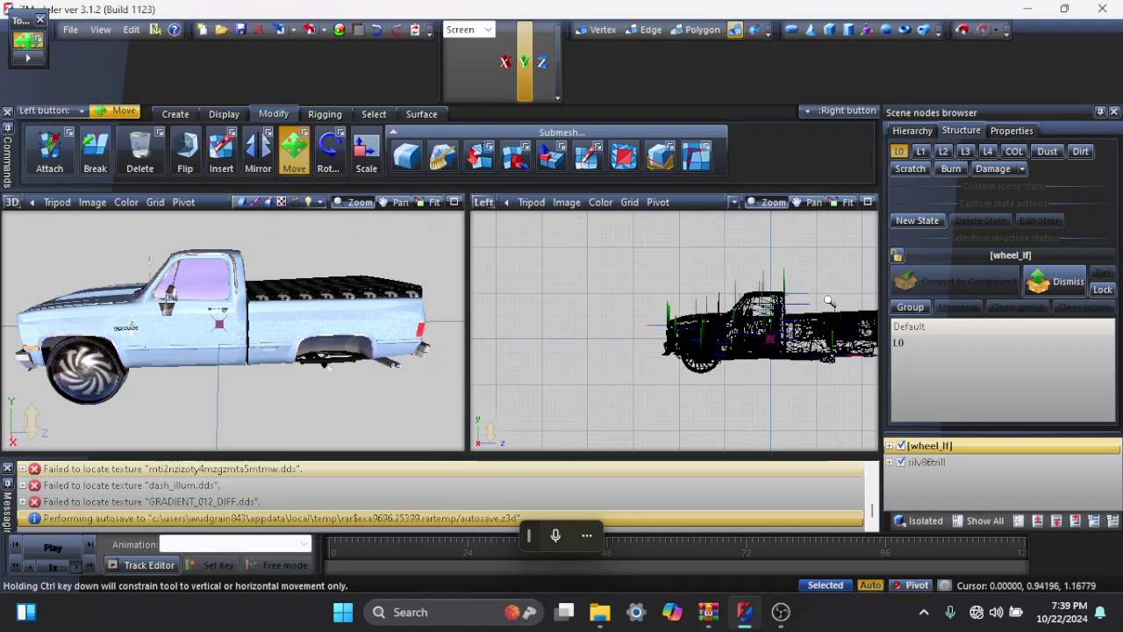
{"action": "scroll", "coordinate": [828, 301], "scroll_direction": "up", "scroll_amount": 4}
{"action": "scroll", "coordinate": [828, 301], "scroll_direction": "down", "scroll_amount": 2}
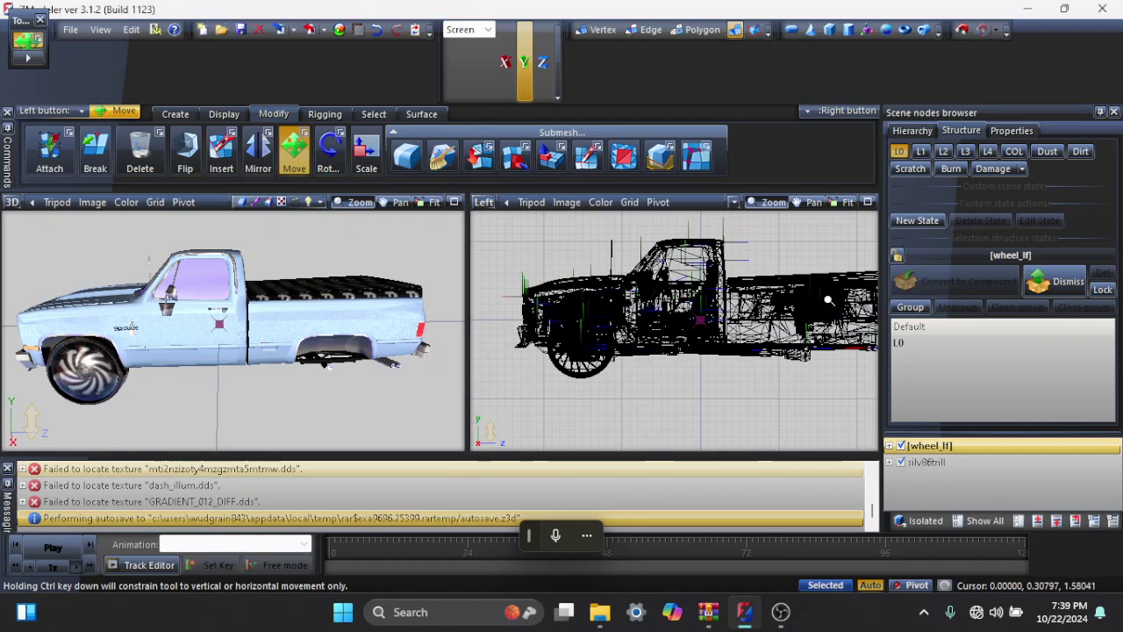
{"action": "scroll", "coordinate": [828, 301], "scroll_direction": "down", "scroll_amount": 2}
{"action": "scroll", "coordinate": [828, 262], "scroll_direction": "up", "scroll_amount": 5}
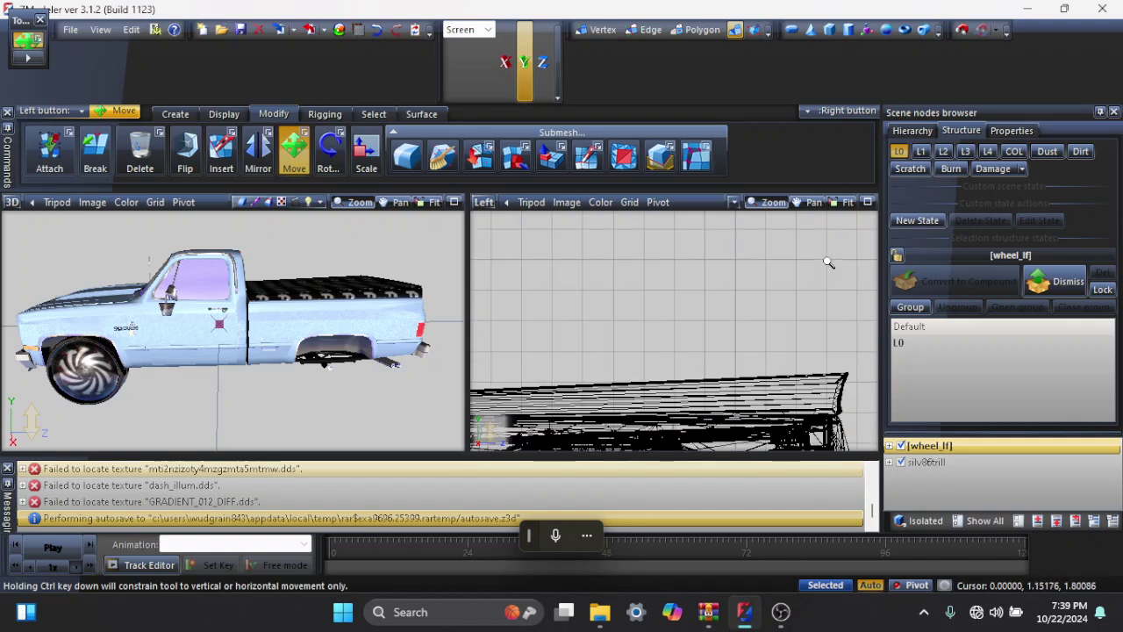
{"action": "scroll", "coordinate": [828, 261], "scroll_direction": "down", "scroll_amount": 5}
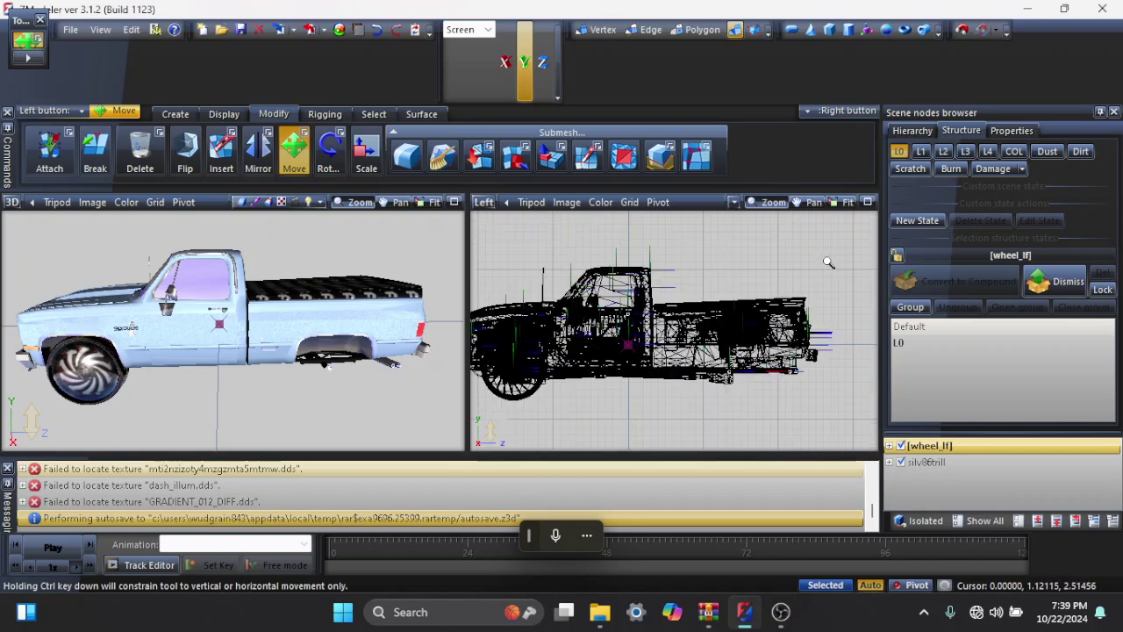
{"action": "scroll", "coordinate": [828, 261], "scroll_direction": "down", "scroll_amount": 1}
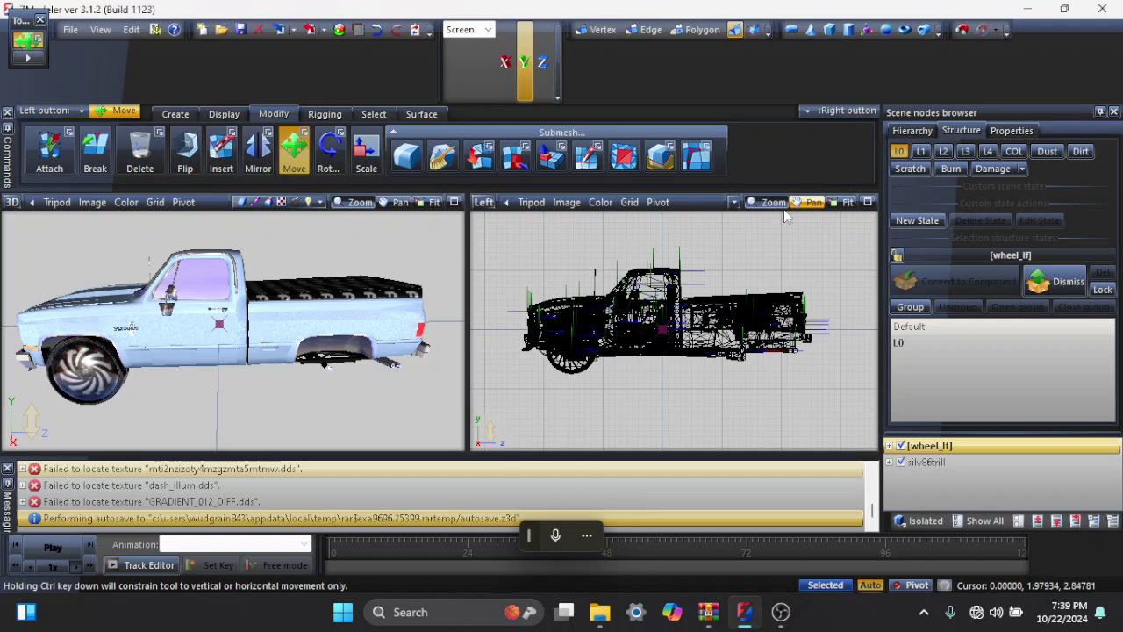
Examine the truck's front-left wheel up close in an enlarged 3D view, and return to the split view layout.
{"action": "left_click", "coordinate": [453, 202]}
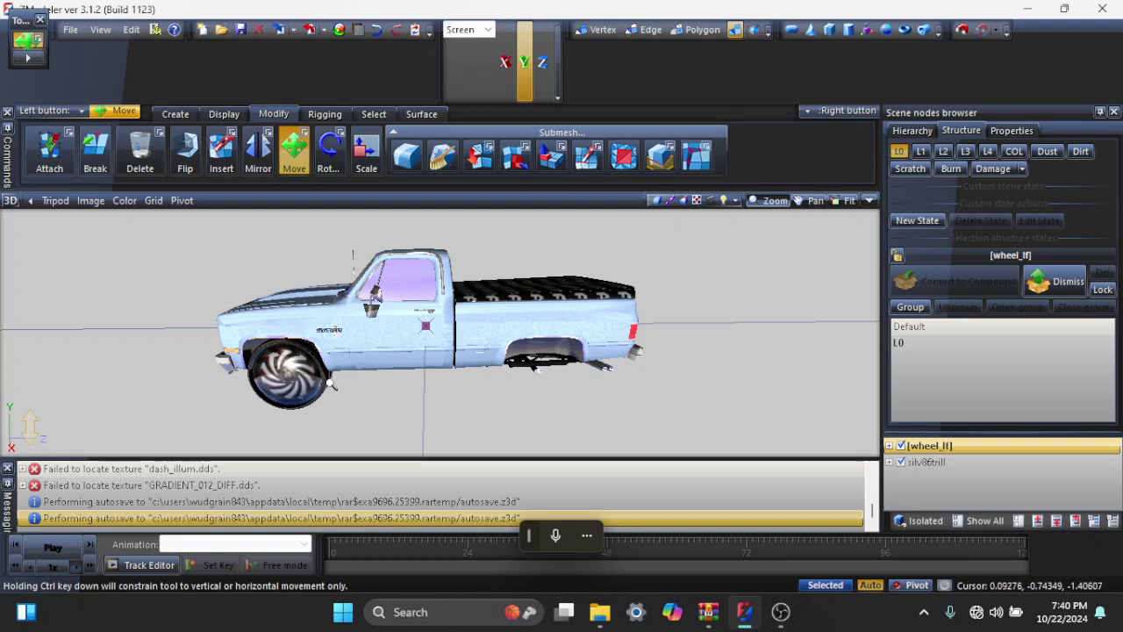
{"action": "scroll", "coordinate": [285, 372], "scroll_direction": "up", "scroll_amount": 3}
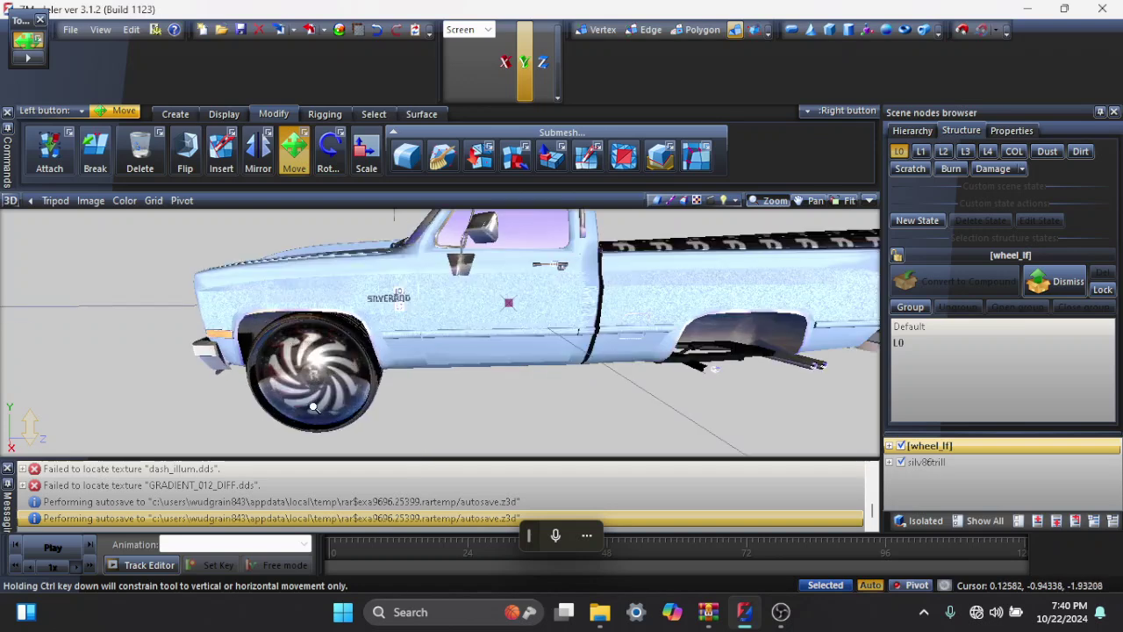
{"action": "scroll", "coordinate": [285, 371], "scroll_direction": "up", "scroll_amount": 4}
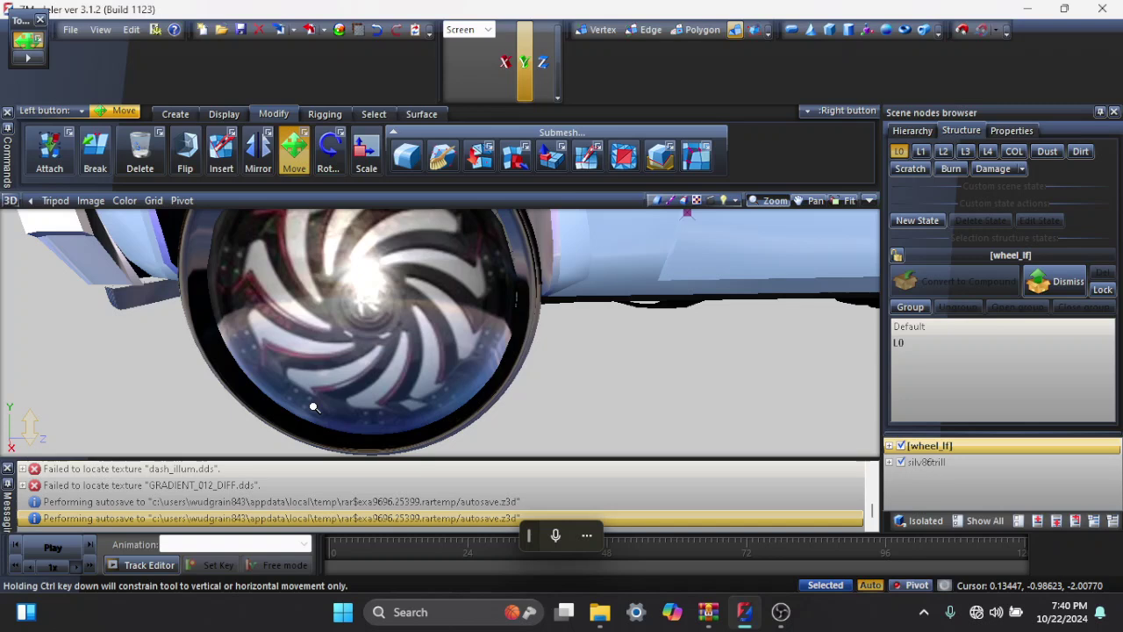
{"action": "scroll", "coordinate": [397, 336], "scroll_direction": "up", "scroll_amount": 2}
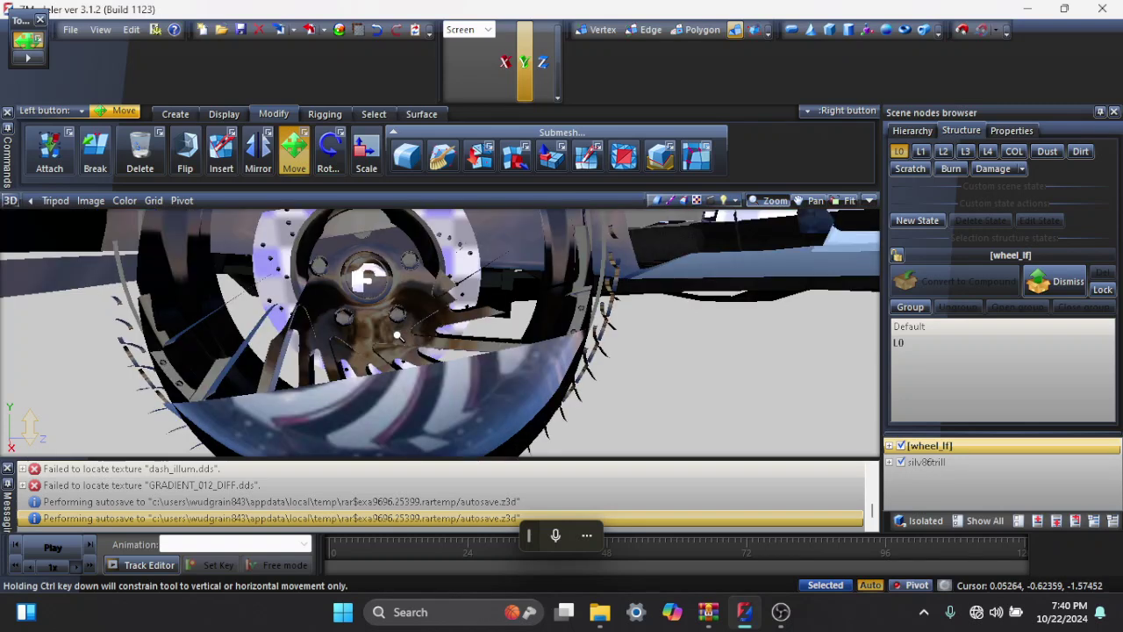
{"action": "scroll", "coordinate": [397, 336], "scroll_direction": "down", "scroll_amount": 2}
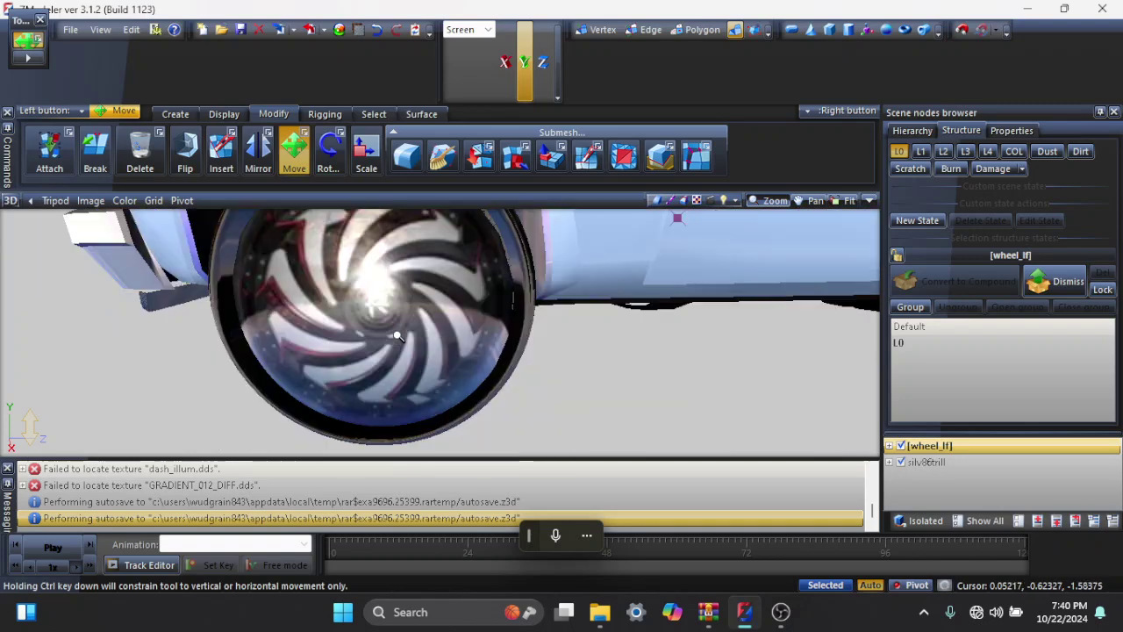
{"action": "scroll", "coordinate": [399, 327], "scroll_direction": "down", "scroll_amount": 2}
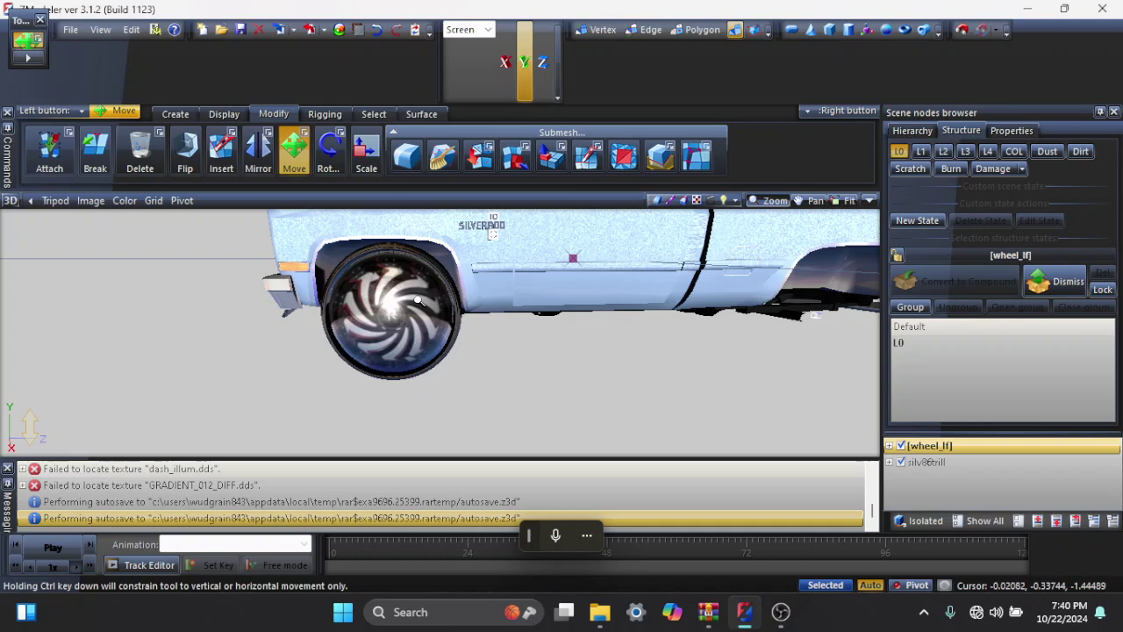
{"action": "scroll", "coordinate": [424, 277], "scroll_direction": "up", "scroll_amount": 2}
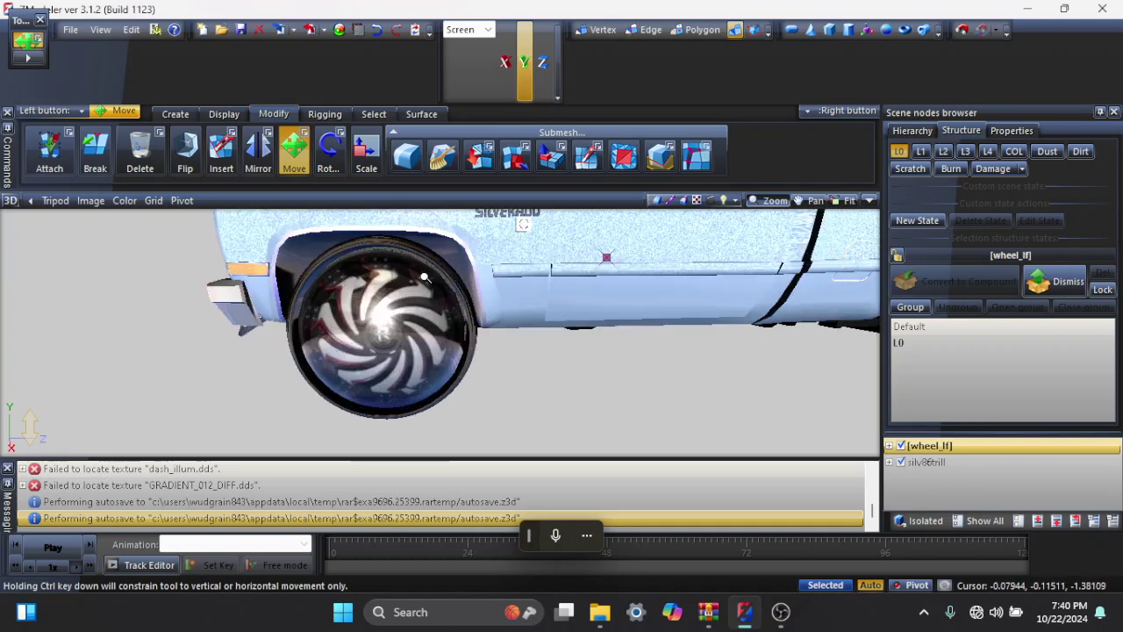
{"action": "scroll", "coordinate": [424, 277], "scroll_direction": "up", "scroll_amount": 2}
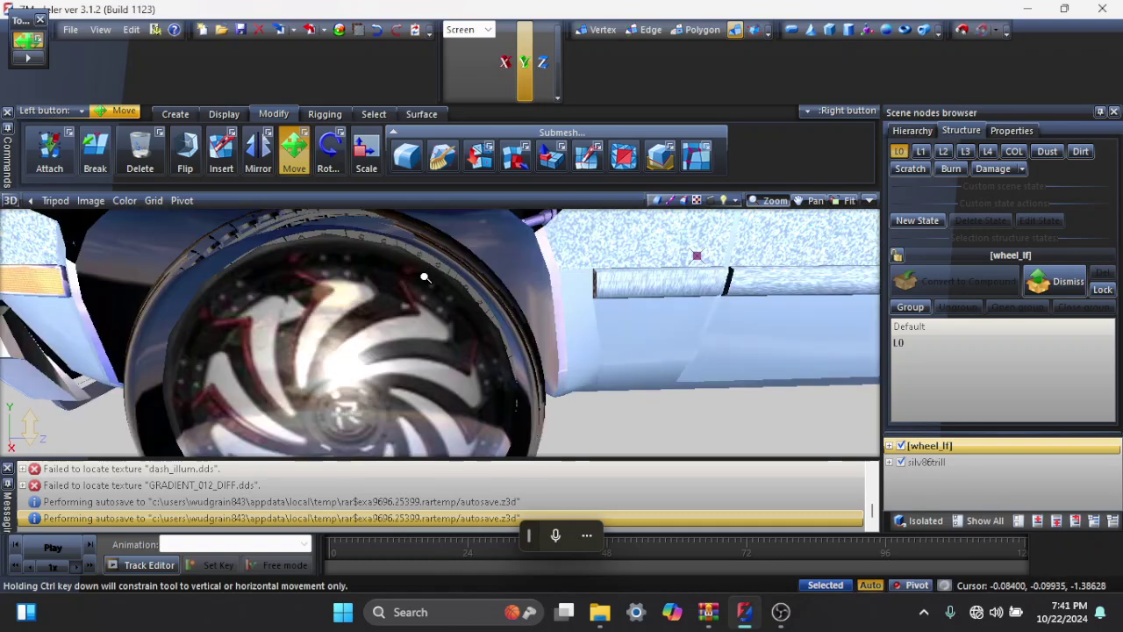
{"action": "scroll", "coordinate": [425, 277], "scroll_direction": "down", "scroll_amount": 4}
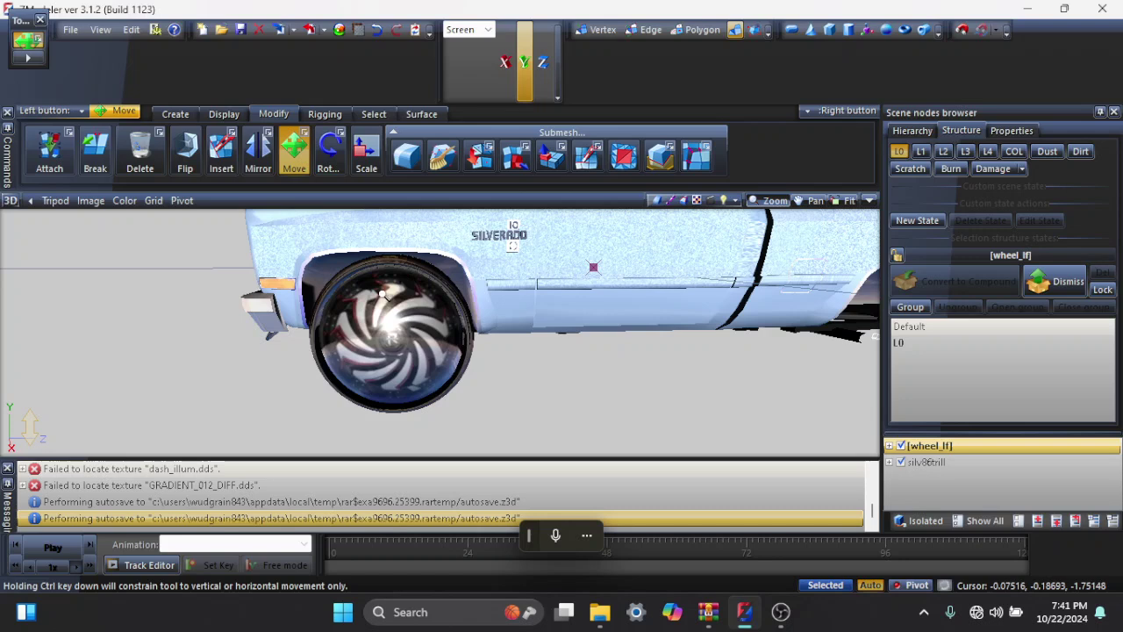
{"action": "scroll", "coordinate": [382, 294], "scroll_direction": "up", "scroll_amount": 5}
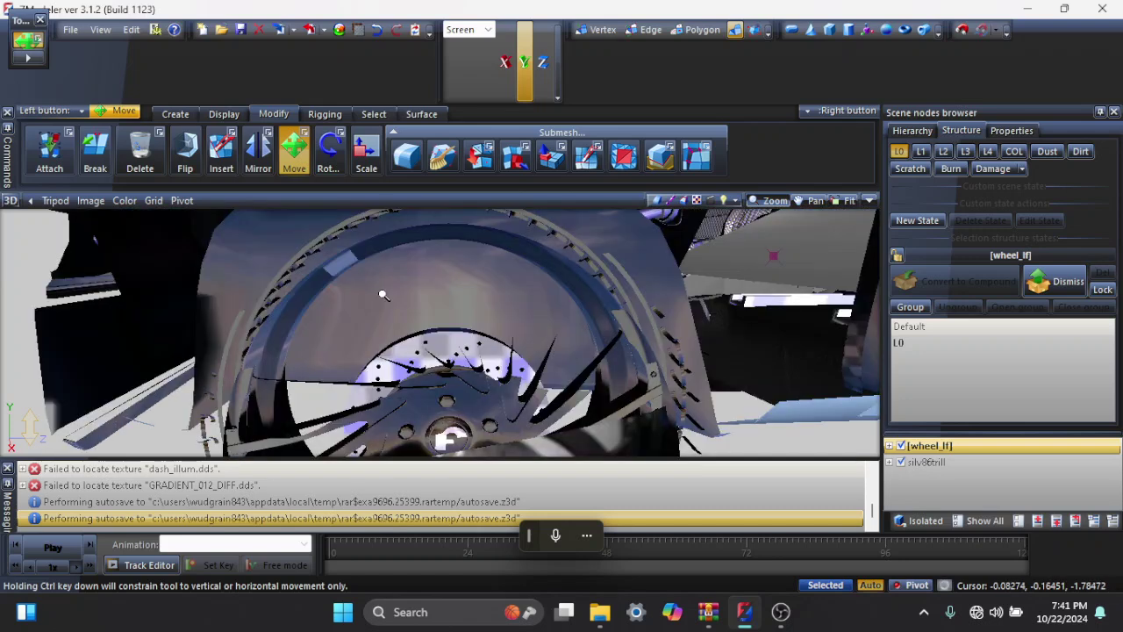
{"action": "scroll", "coordinate": [382, 294], "scroll_direction": "down", "scroll_amount": 3}
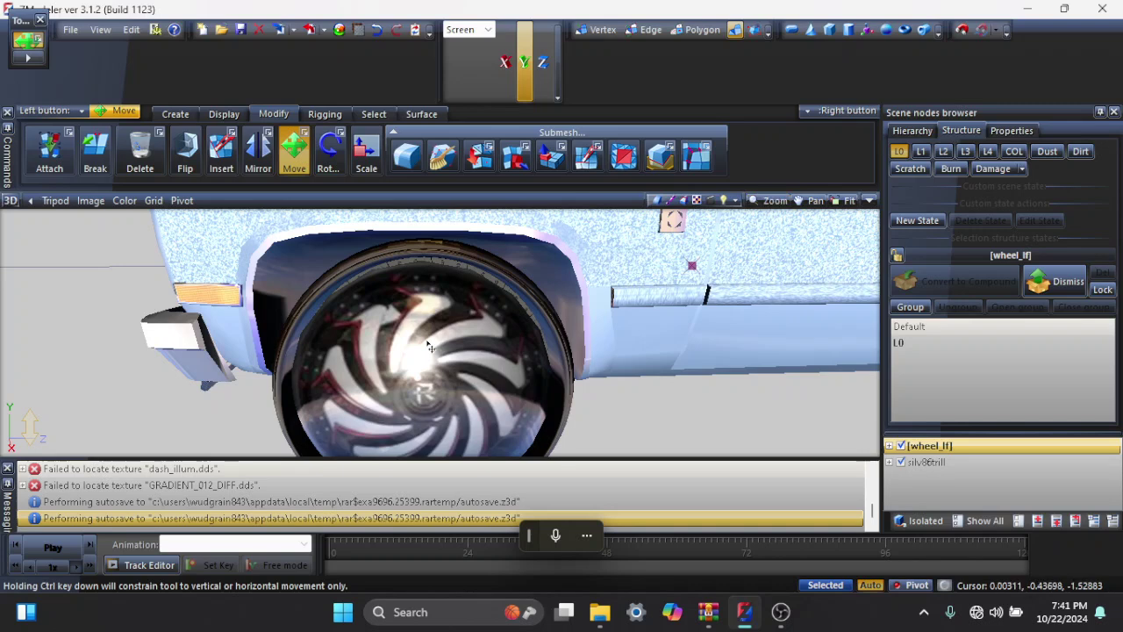
{"action": "mouse_move", "coordinate": [430, 347]}
{"action": "middle_mouse_down"}
{"action": "mouse_move", "coordinate": [438, 328]}
{"action": "mouse_move", "coordinate": [428, 351]}
{"action": "mouse_move", "coordinate": [439, 339]}
{"action": "mouse_move", "coordinate": [418, 335]}
{"action": "mouse_move", "coordinate": [457, 348]}
{"action": "mouse_move", "coordinate": [465, 337]}
{"action": "mouse_move", "coordinate": [409, 338]}
{"action": "mouse_move", "coordinate": [439, 341]}
{"action": "mouse_move", "coordinate": [420, 338]}
{"action": "mouse_move", "coordinate": [468, 326]}
{"action": "mouse_move", "coordinate": [473, 334]}
{"action": "mouse_move", "coordinate": [428, 342]}
{"action": "middle_mouse_up"}
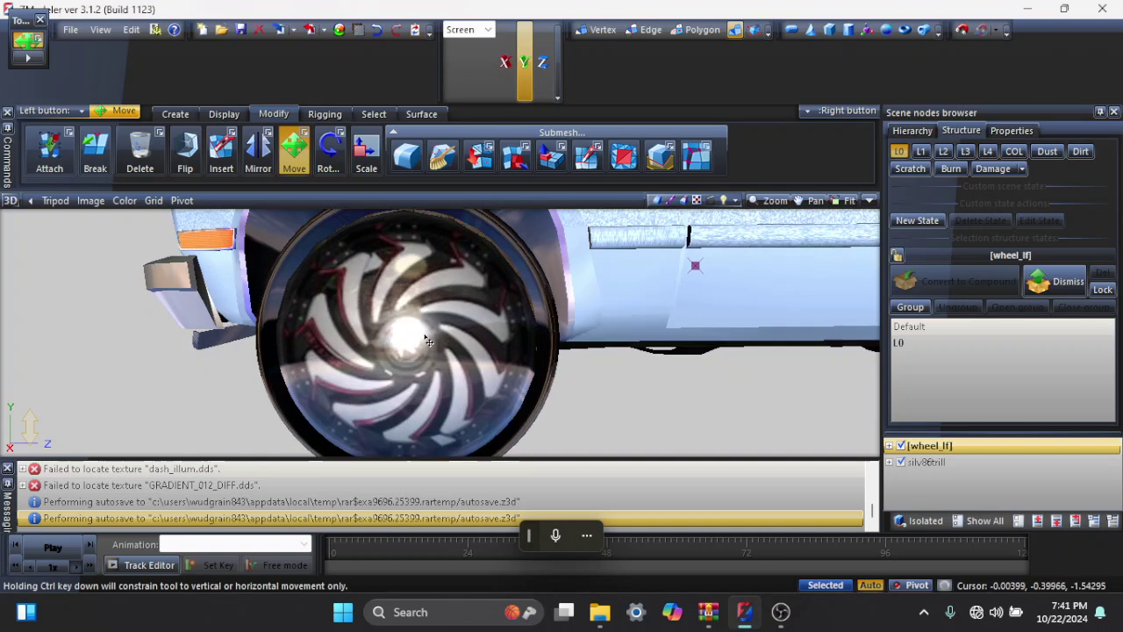
{"action": "left_click", "coordinate": [868, 201]}
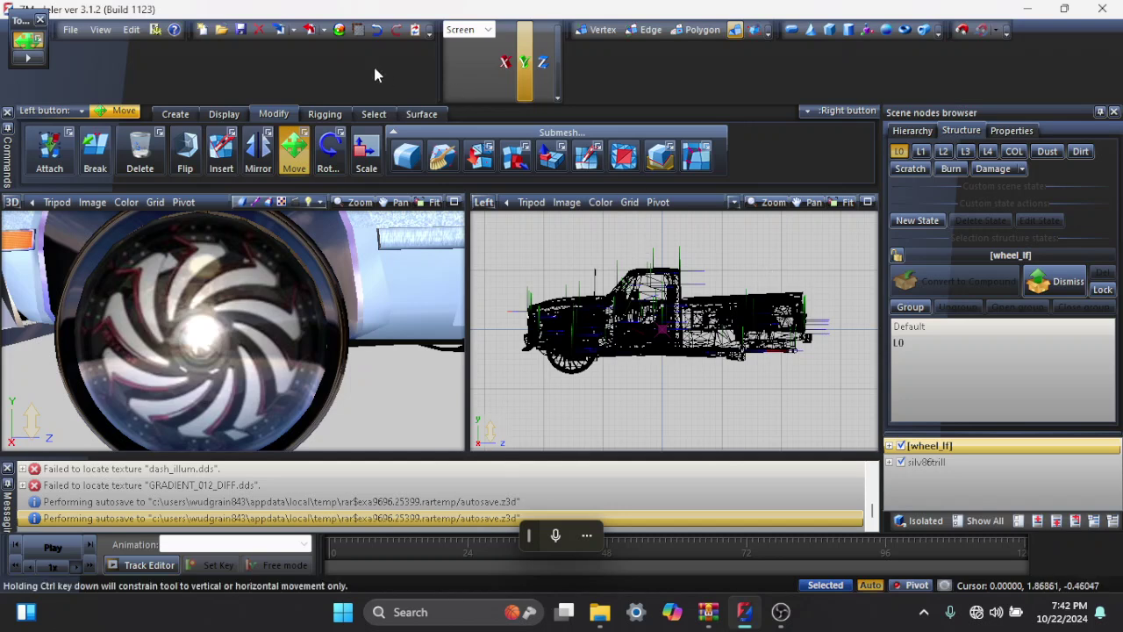
Open the Material Browser and minimize it, and switch to Polygon level.
{"action": "left_click", "coordinate": [338, 32]}
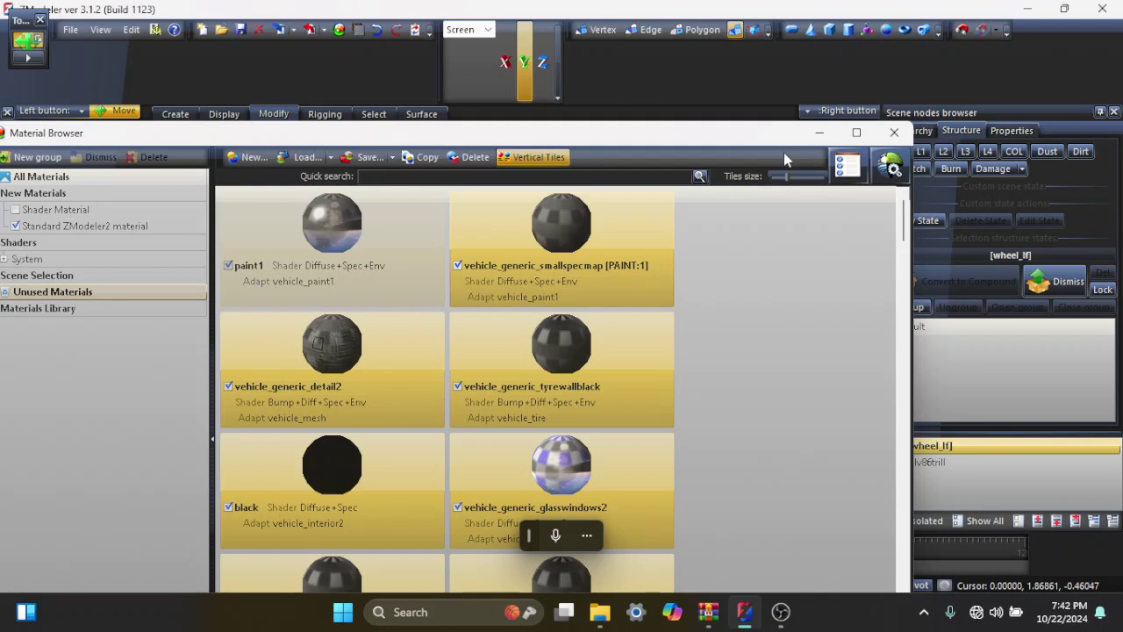
{"action": "left_click", "coordinate": [819, 133]}
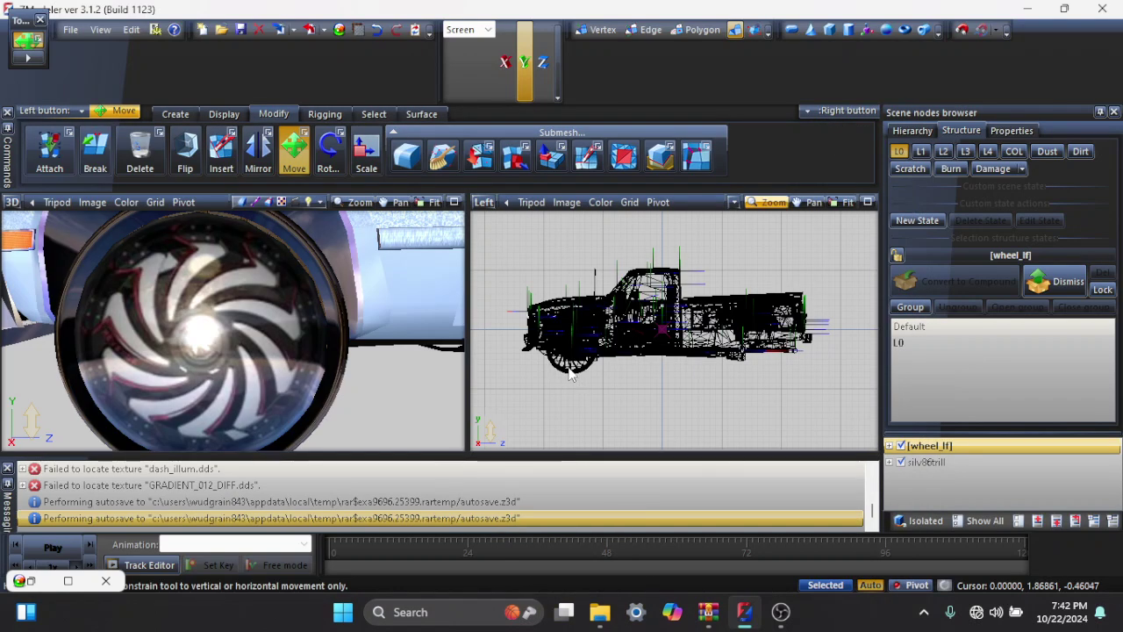
{"action": "left_click", "coordinate": [701, 33]}
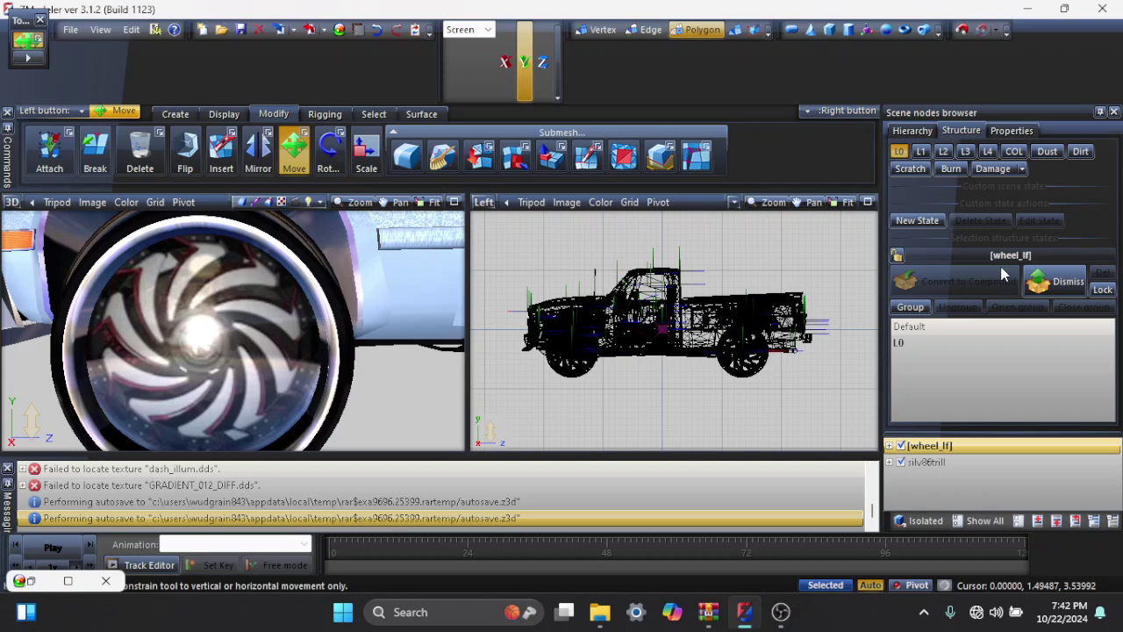
Hide the silv86trill model to view [wheel_lf] alone, and show the model again.
{"action": "left_click", "coordinate": [898, 462]}
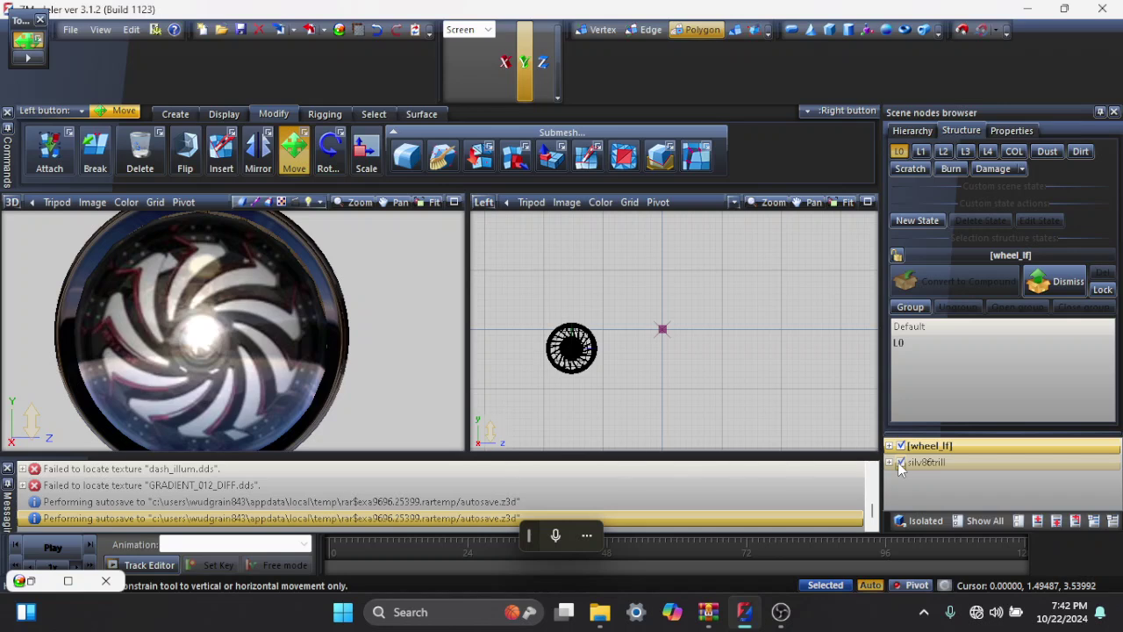
{"action": "left_click", "coordinate": [898, 463]}
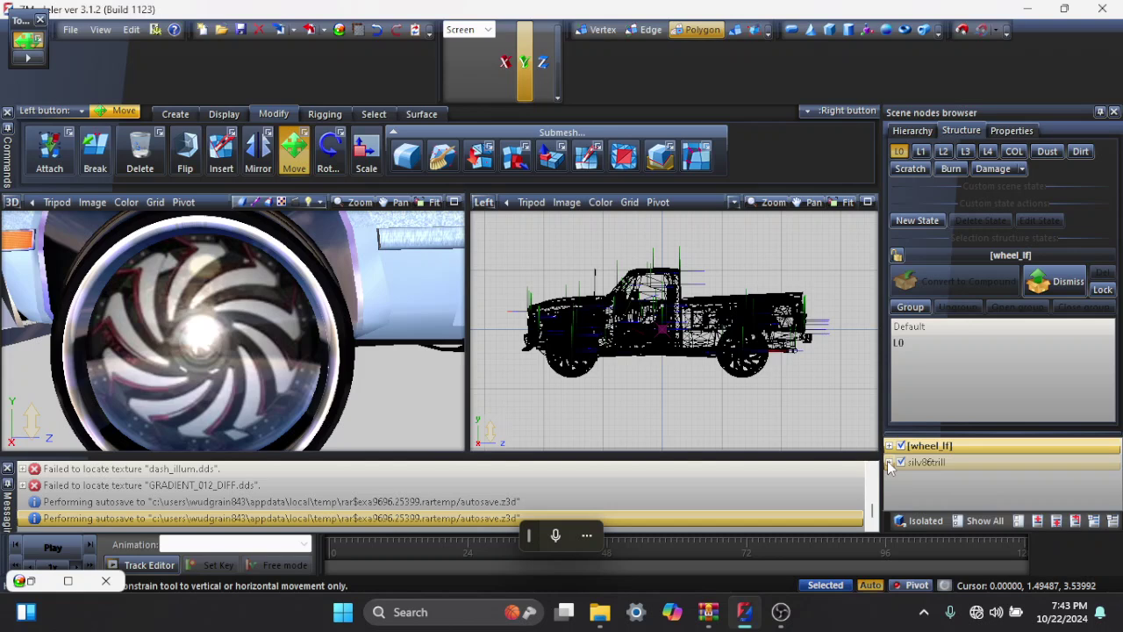
Expand the silv86trill model in the scene tree and look through the chassis children for the original wheel_lf node.
{"action": "left_click", "coordinate": [888, 462]}
{"action": "left_click", "coordinate": [900, 478]}
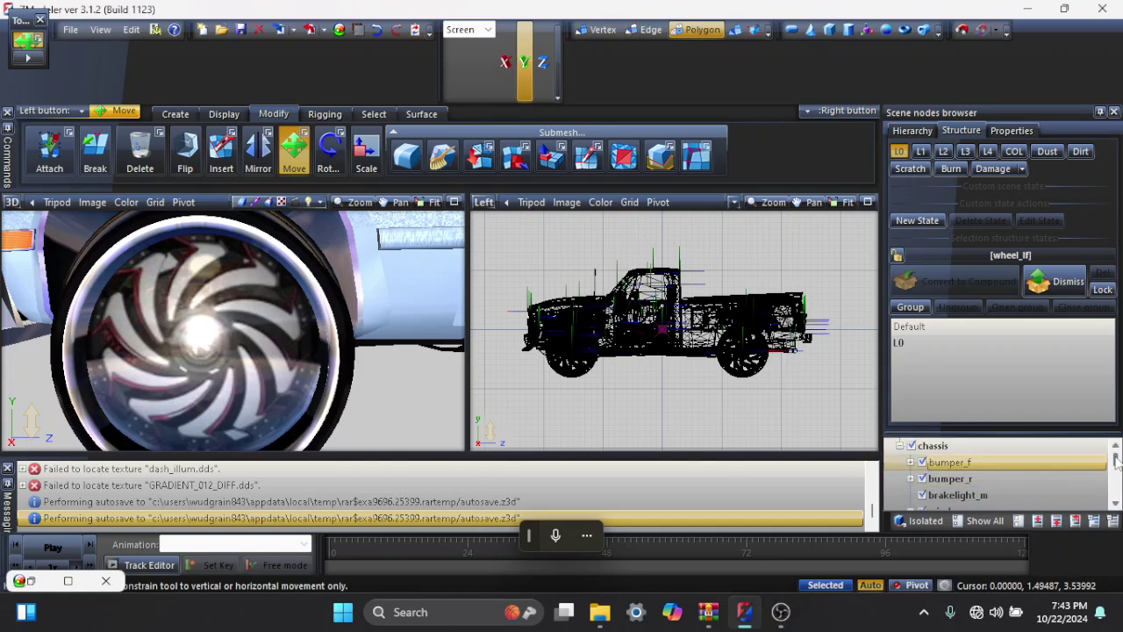
{"action": "left_click_drag", "start_coordinate": [1117, 462], "coordinate": [1117, 504]}
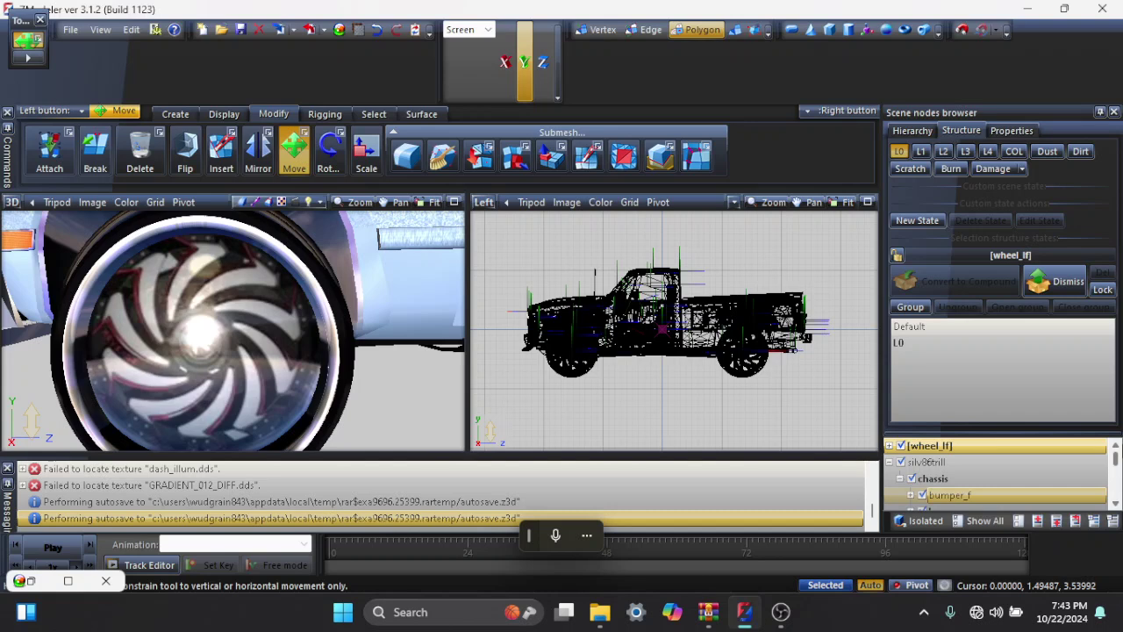
{"action": "left_click", "coordinate": [1114, 504]}
{"action": "left_click", "coordinate": [1114, 505]}
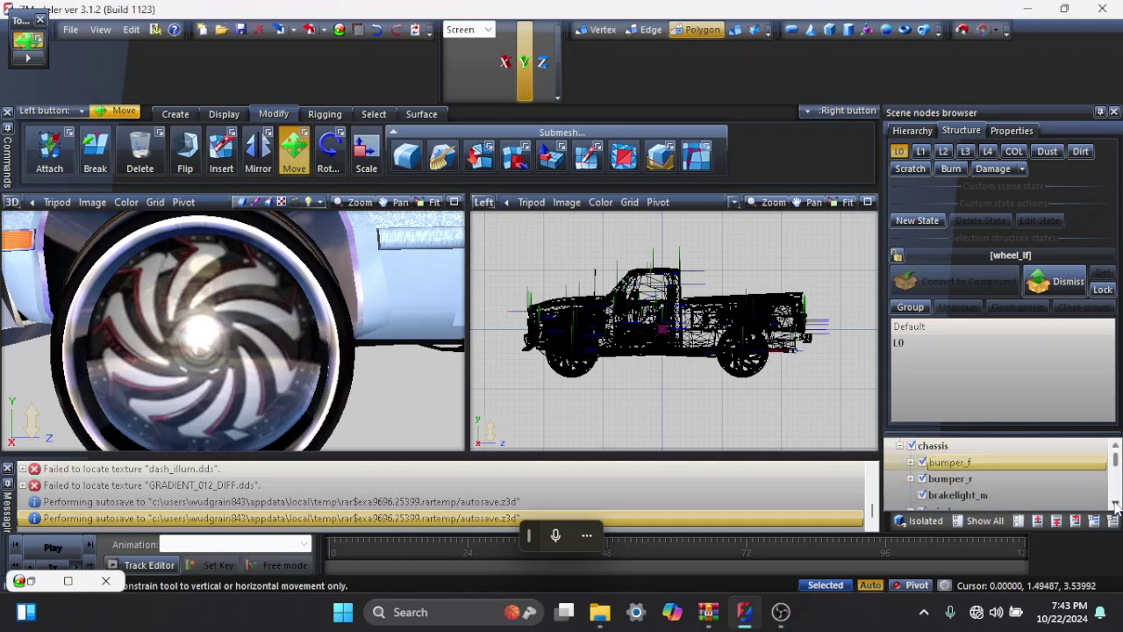
{"action": "left_click", "coordinate": [1115, 506]}
{"action": "left_click", "coordinate": [1114, 505]}
{"action": "left_click", "coordinate": [1115, 505]}
{"action": "left_click", "coordinate": [1115, 505]}
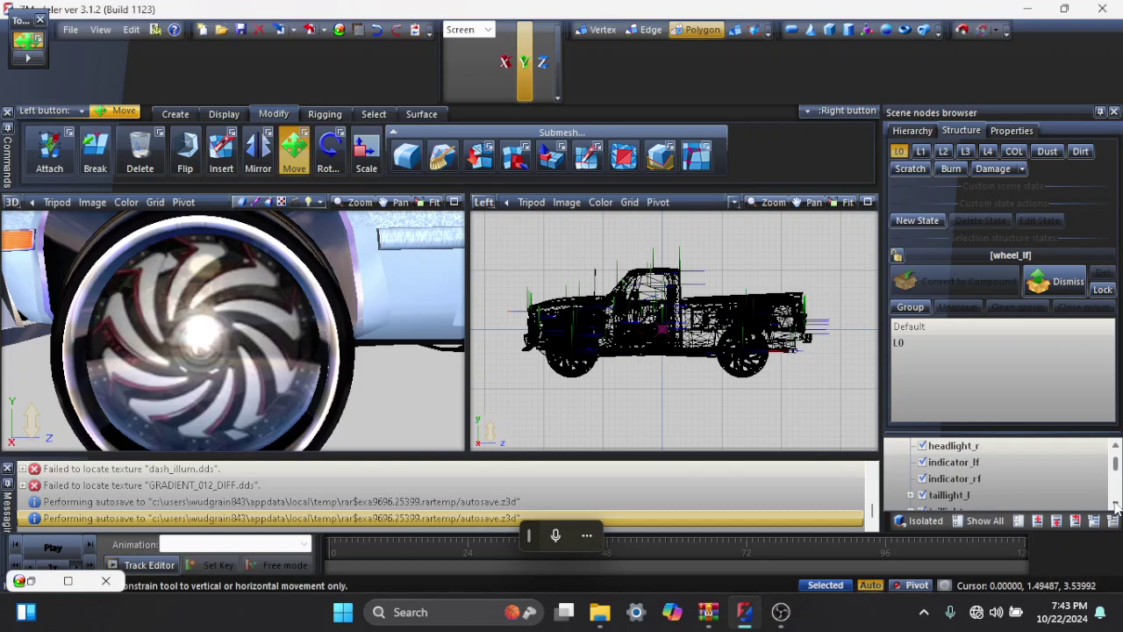
{"action": "left_click", "coordinate": [1115, 505]}
{"action": "left_click", "coordinate": [1115, 505]}
{"action": "left_click", "coordinate": [1115, 505]}
{"action": "left_click", "coordinate": [1115, 505]}
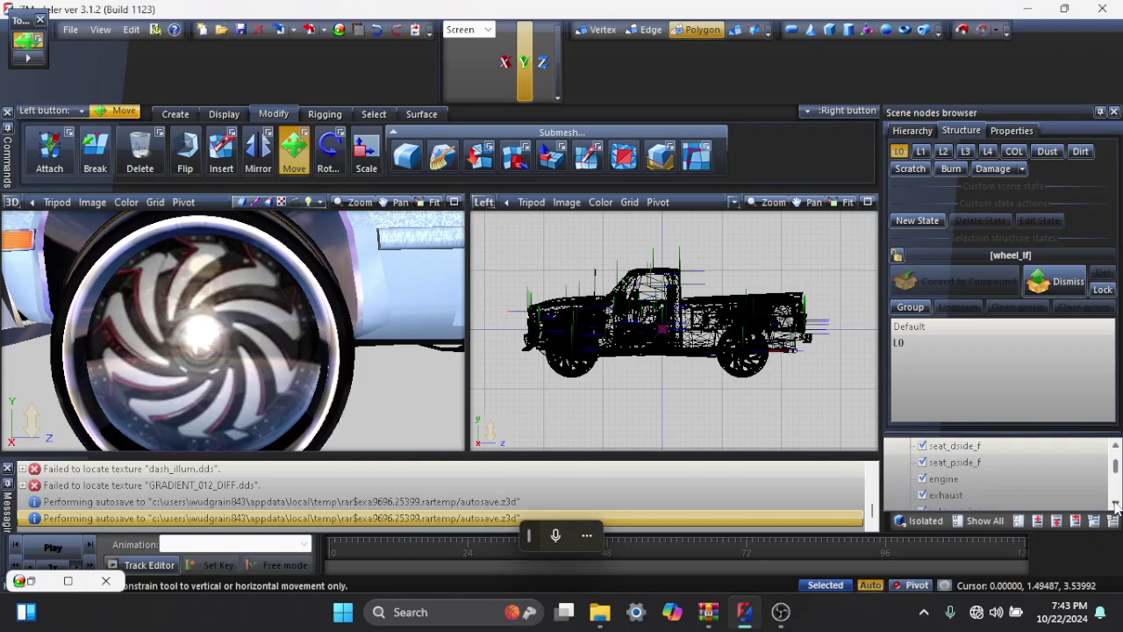
{"action": "left_click", "coordinate": [1115, 506]}
{"action": "left_click", "coordinate": [1115, 505]}
{"action": "left_click", "coordinate": [1115, 506]}
{"action": "left_click", "coordinate": [1115, 506]}
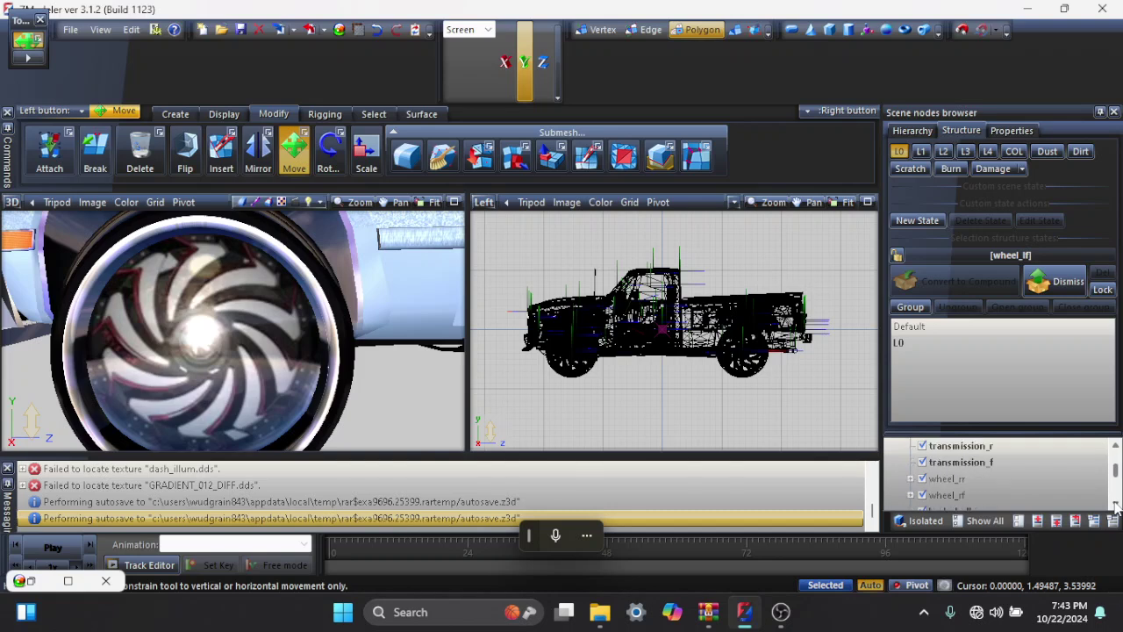
{"action": "left_click", "coordinate": [1115, 505]}
{"action": "left_click", "coordinate": [1115, 506]}
{"action": "left_click", "coordinate": [1115, 505]}
{"action": "left_click", "coordinate": [1114, 505]}
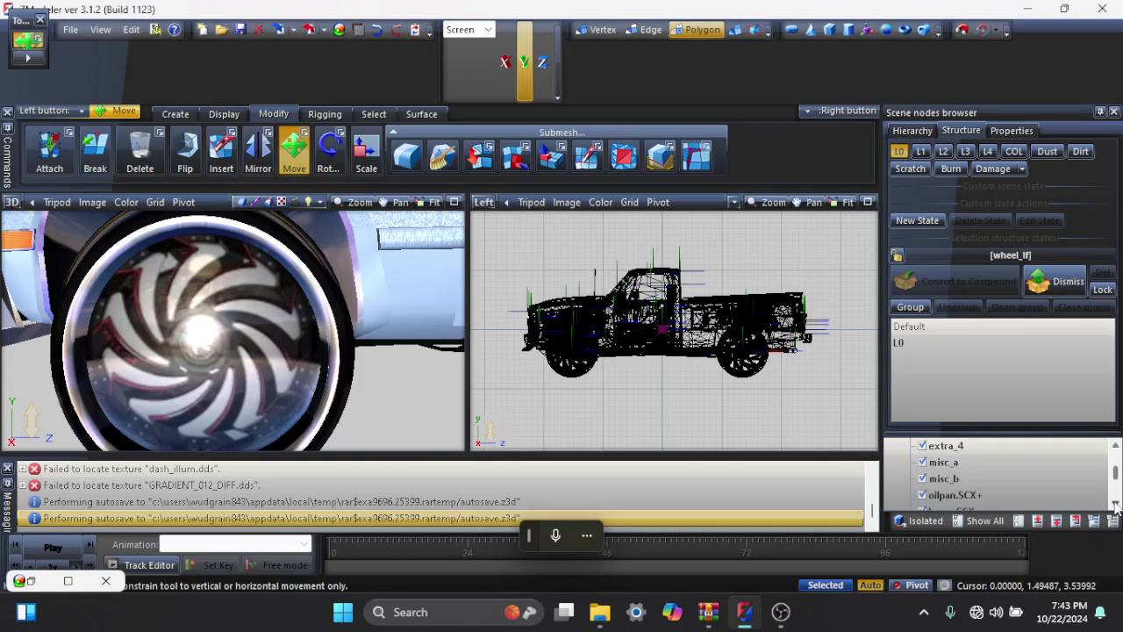
{"action": "left_click", "coordinate": [1115, 505]}
{"action": "left_click", "coordinate": [1115, 505]}
{"action": "left_click", "coordinate": [1115, 506]}
{"action": "left_click", "coordinate": [1115, 505]}
{"action": "left_click", "coordinate": [1115, 505]}
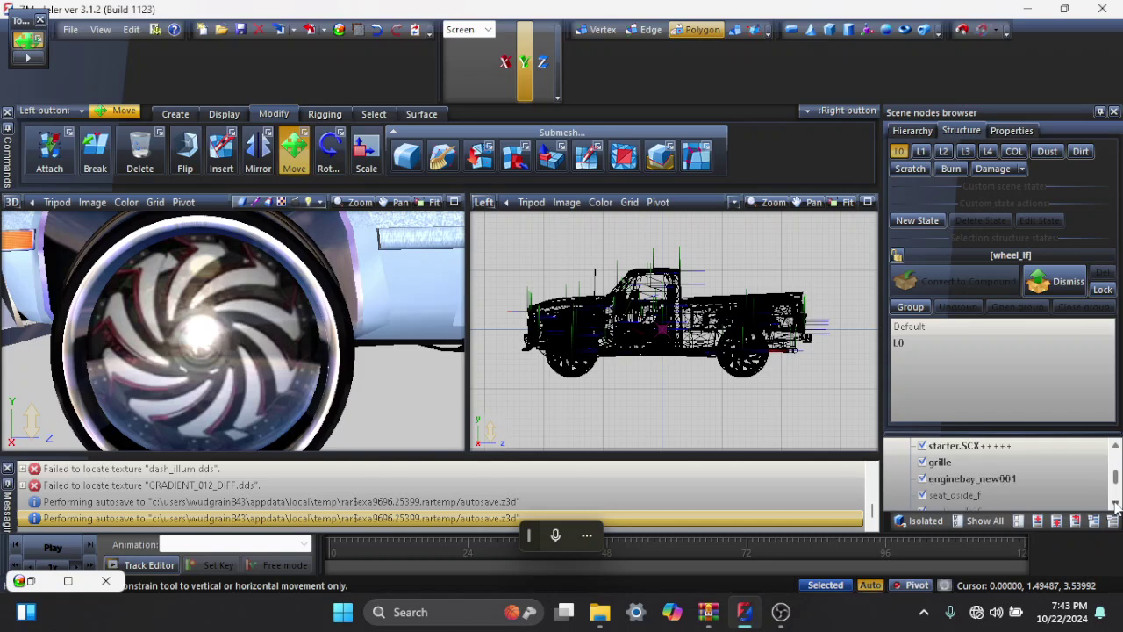
{"action": "left_click", "coordinate": [1115, 505]}
{"action": "left_click", "coordinate": [1115, 505]}
{"action": "left_click", "coordinate": [1115, 506]}
{"action": "left_click", "coordinate": [1115, 505]}
{"action": "left_click", "coordinate": [1115, 506]}
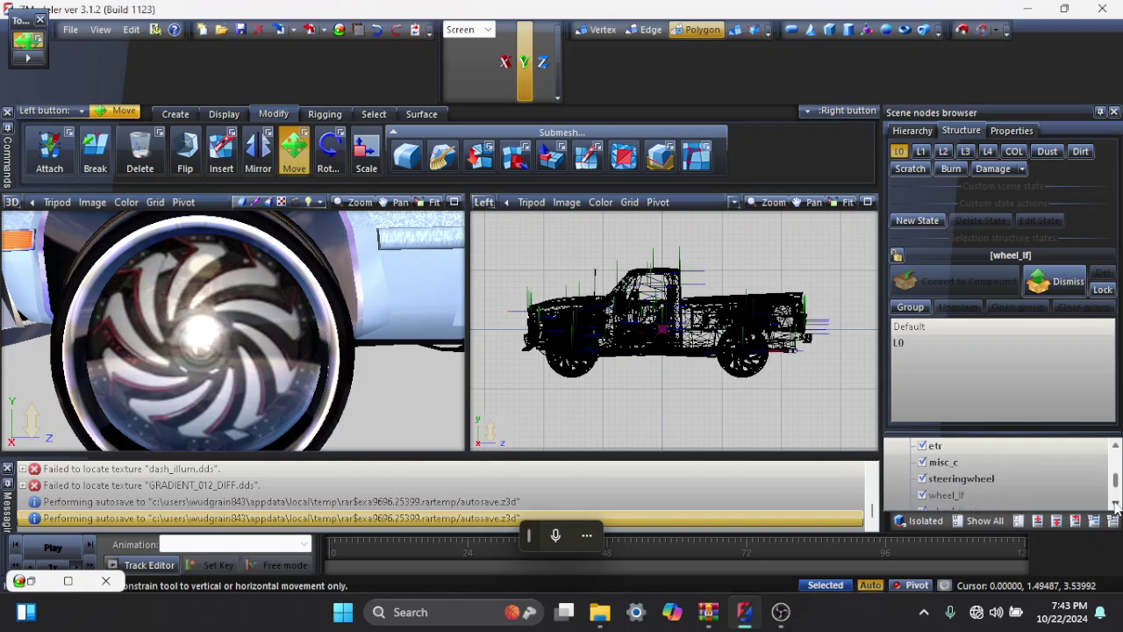
{"action": "left_click", "coordinate": [1115, 506]}
{"action": "left_click", "coordinate": [1115, 505]}
{"action": "left_click", "coordinate": [1115, 505]}
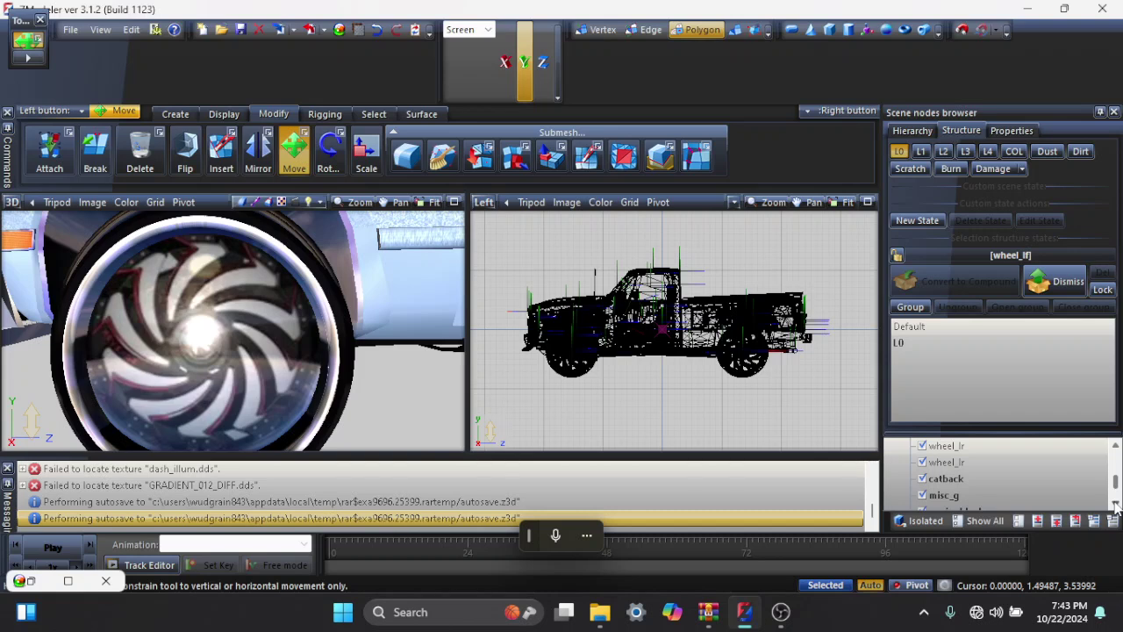
{"action": "left_click", "coordinate": [1115, 445]}
{"action": "left_click", "coordinate": [1115, 445]}
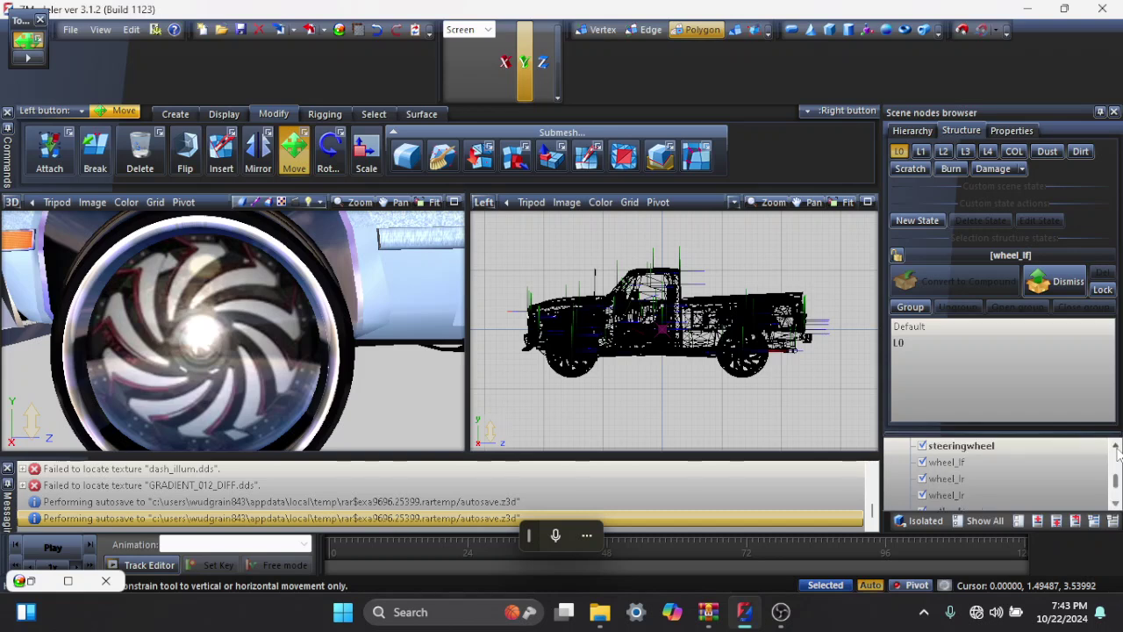
Delete the original wheel_lf node listed below steeringwheel in the chassis hierarchy.
{"action": "right_click", "coordinate": [985, 468]}
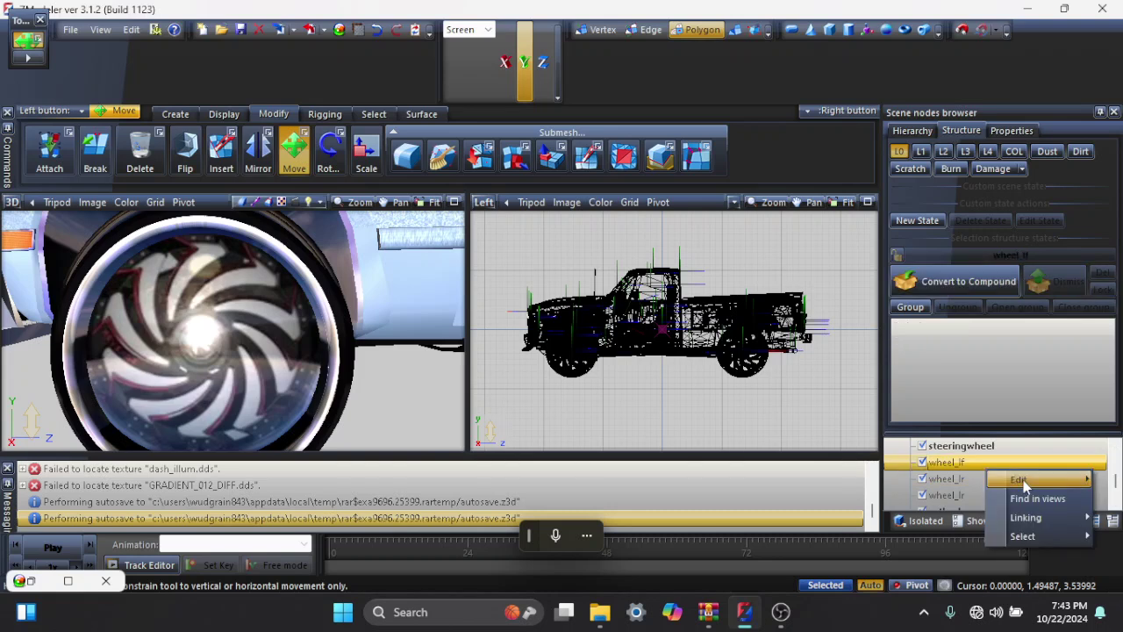
{"action": "mouse_move", "coordinate": [1022, 480]}
{"action": "left_click", "coordinate": [976, 494]}
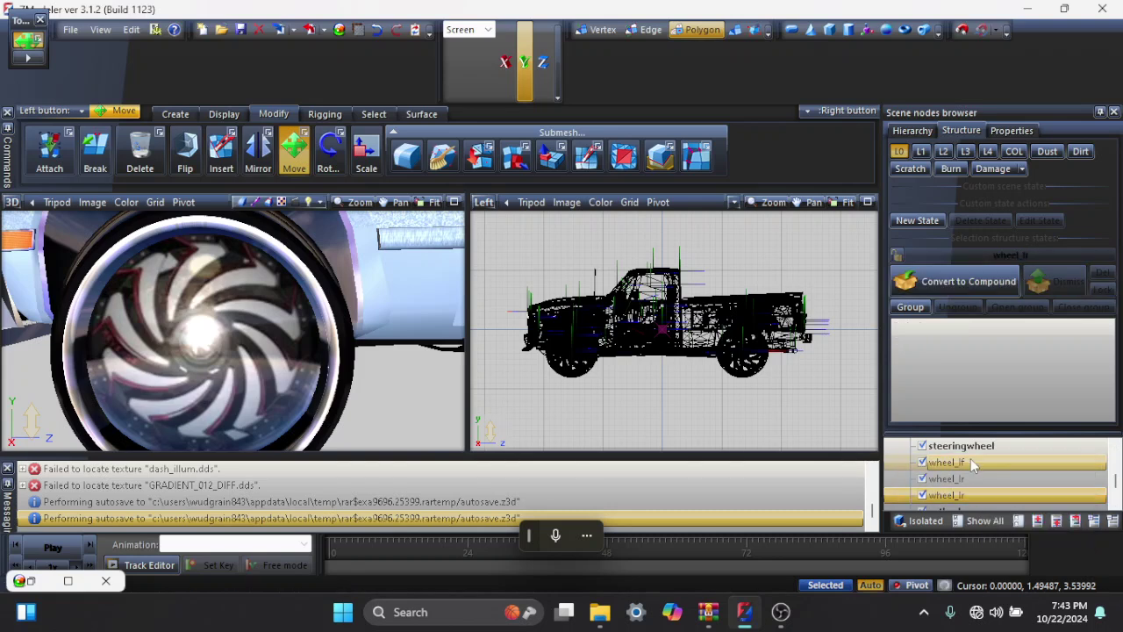
{"action": "right_click", "coordinate": [972, 465]}
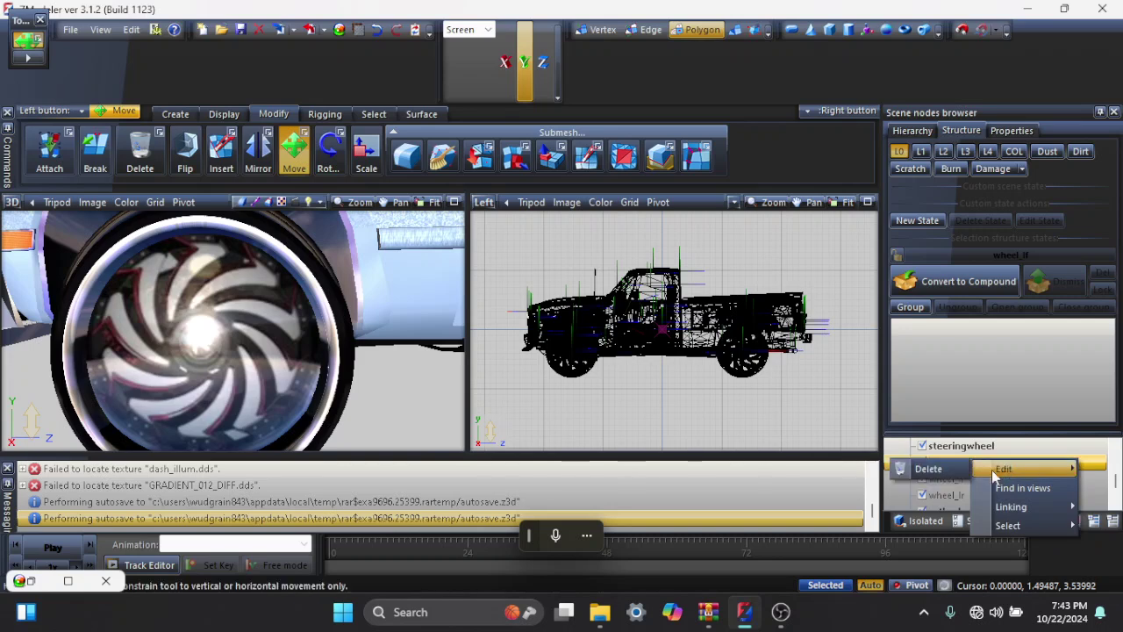
{"action": "left_click", "coordinate": [952, 480]}
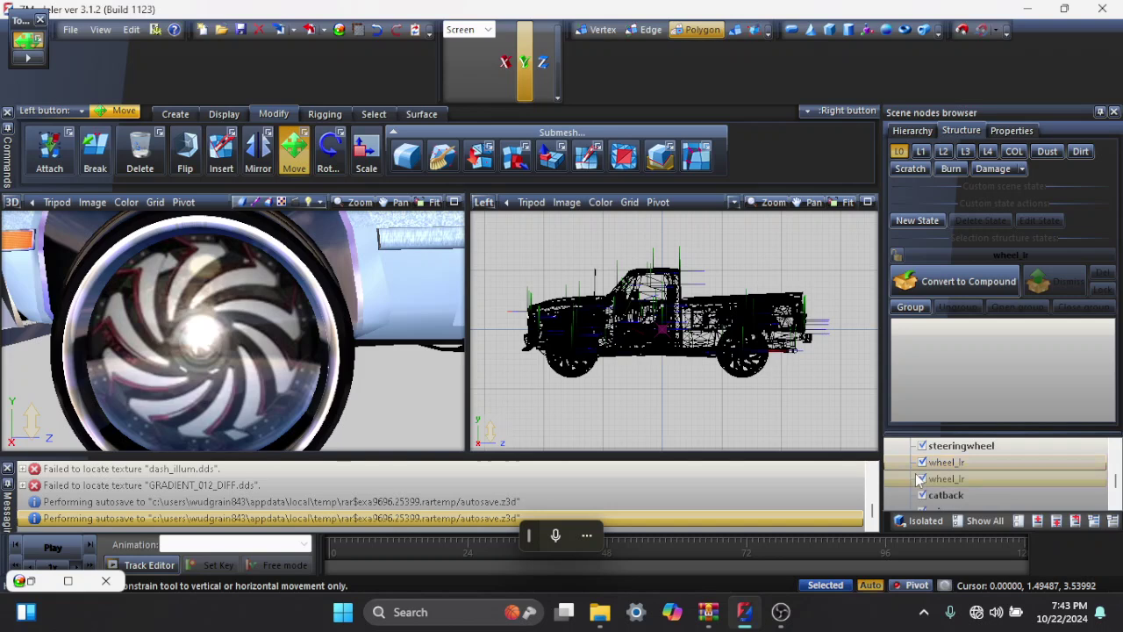
{"action": "key", "text": "Delete"}
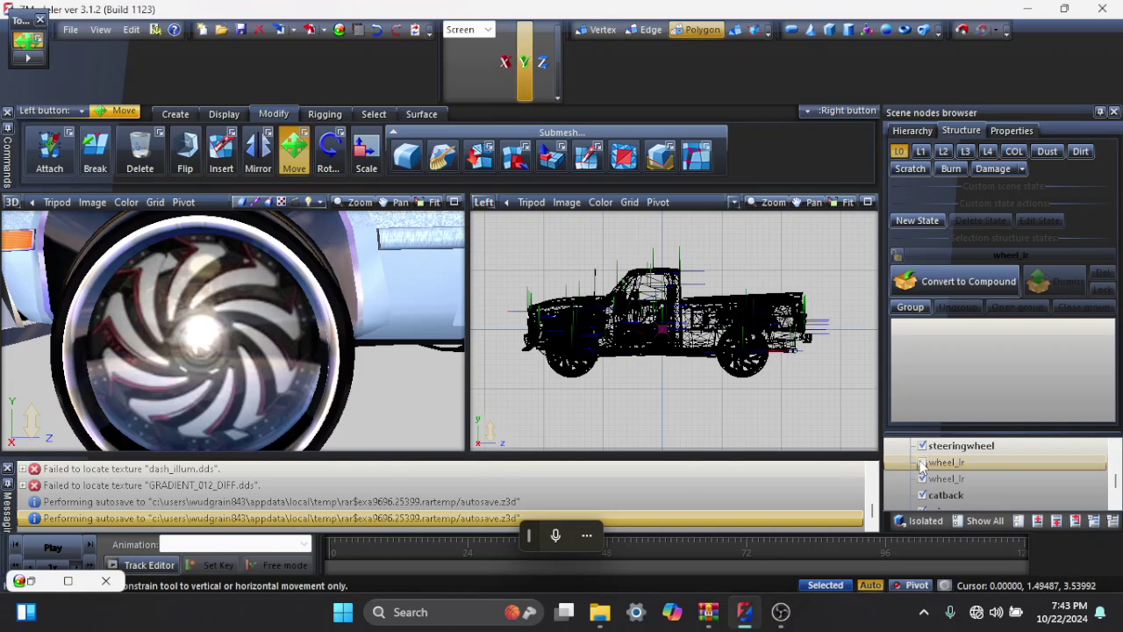
Check the two wheel_lr nodes and search the rest of the chassis hierarchy for other wheel nodes.
{"action": "left_click", "coordinate": [921, 463]}
{"action": "left_click", "coordinate": [922, 479]}
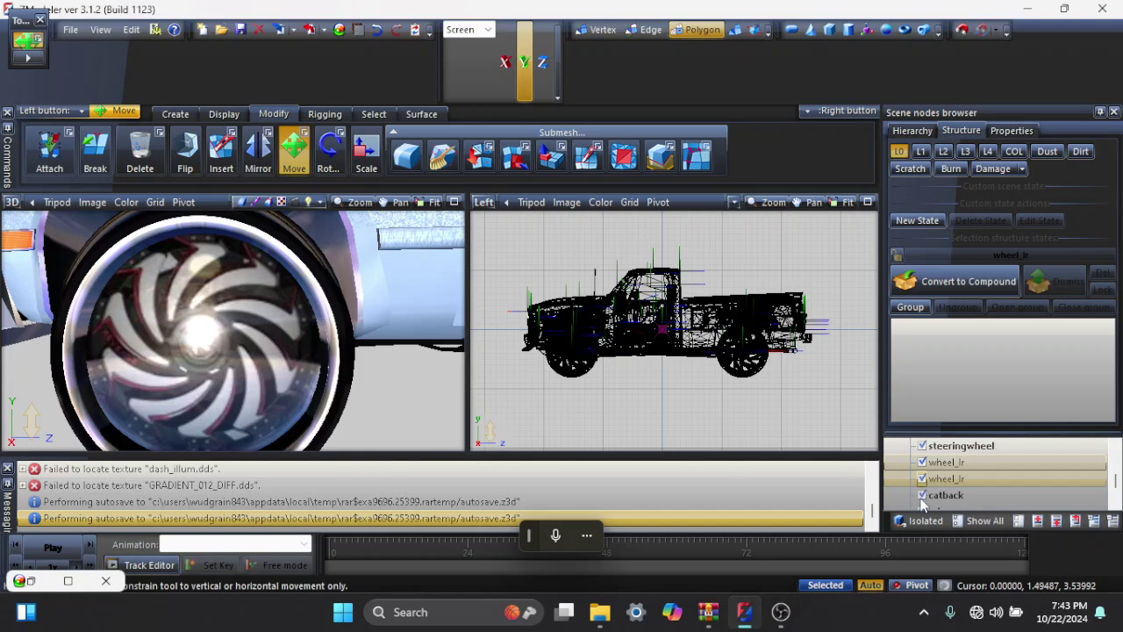
{"action": "left_click", "coordinate": [1114, 502]}
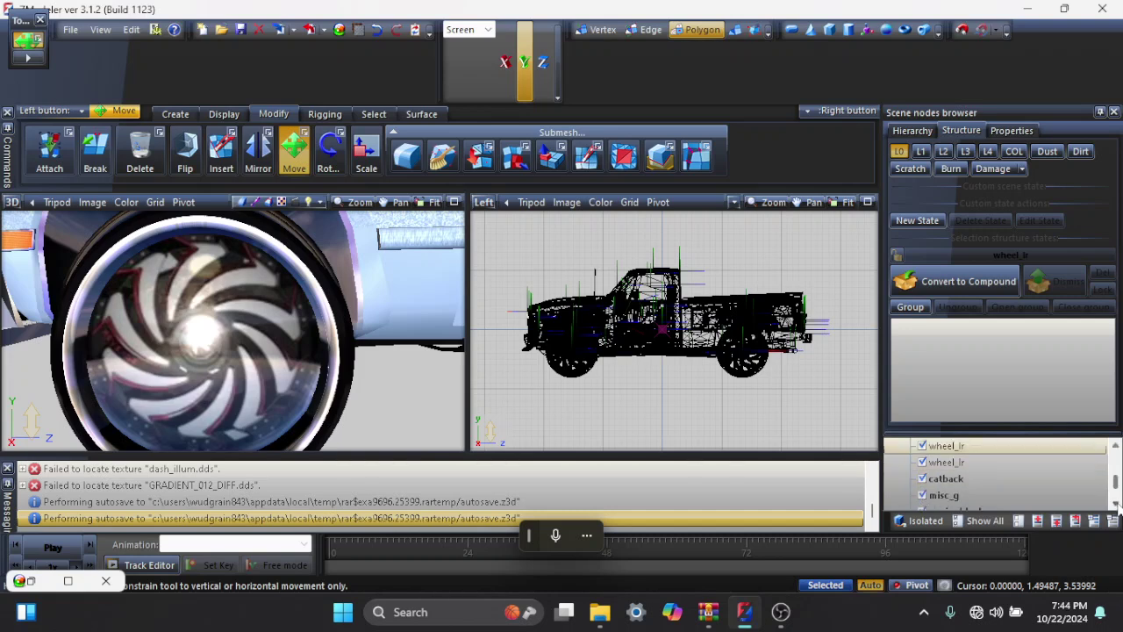
{"action": "left_click", "coordinate": [1115, 502]}
{"action": "left_click", "coordinate": [1115, 502]}
{"action": "left_click", "coordinate": [1115, 502]}
{"action": "left_click", "coordinate": [1115, 502]}
{"action": "left_click", "coordinate": [1115, 502]}
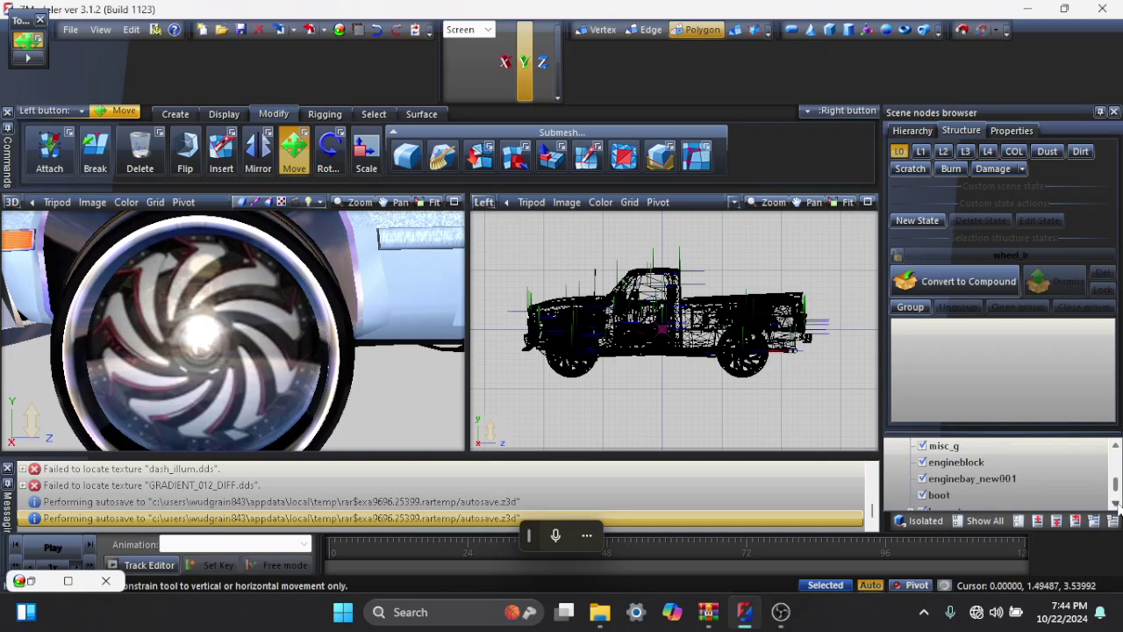
{"action": "left_click", "coordinate": [1115, 503]}
{"action": "left_click", "coordinate": [1115, 503]}
{"action": "left_click", "coordinate": [1115, 502]}
{"action": "left_click", "coordinate": [1115, 503]}
{"action": "left_click", "coordinate": [1115, 503]}
{"action": "left_click", "coordinate": [1115, 502]}
{"action": "left_click", "coordinate": [1115, 503]}
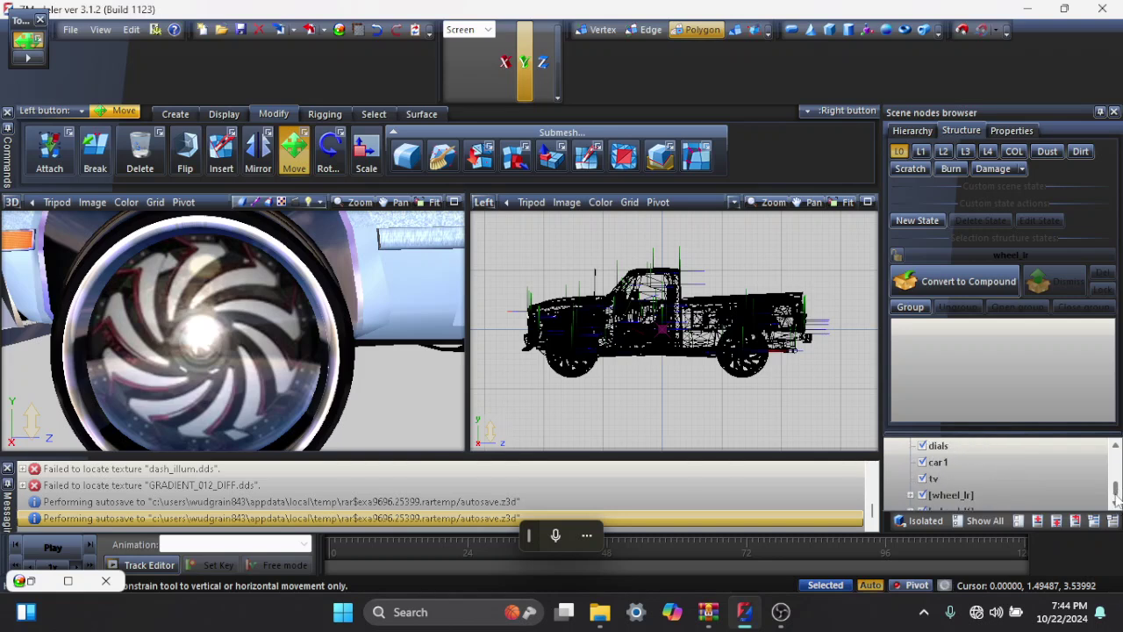
Collapse the chassis and silv86trill nodes in the scene tree, and hide [wheel_lf].
{"action": "scroll", "coordinate": [1115, 491], "scroll_direction": "up", "scroll_amount": 10}
{"action": "left_click", "coordinate": [921, 463]}
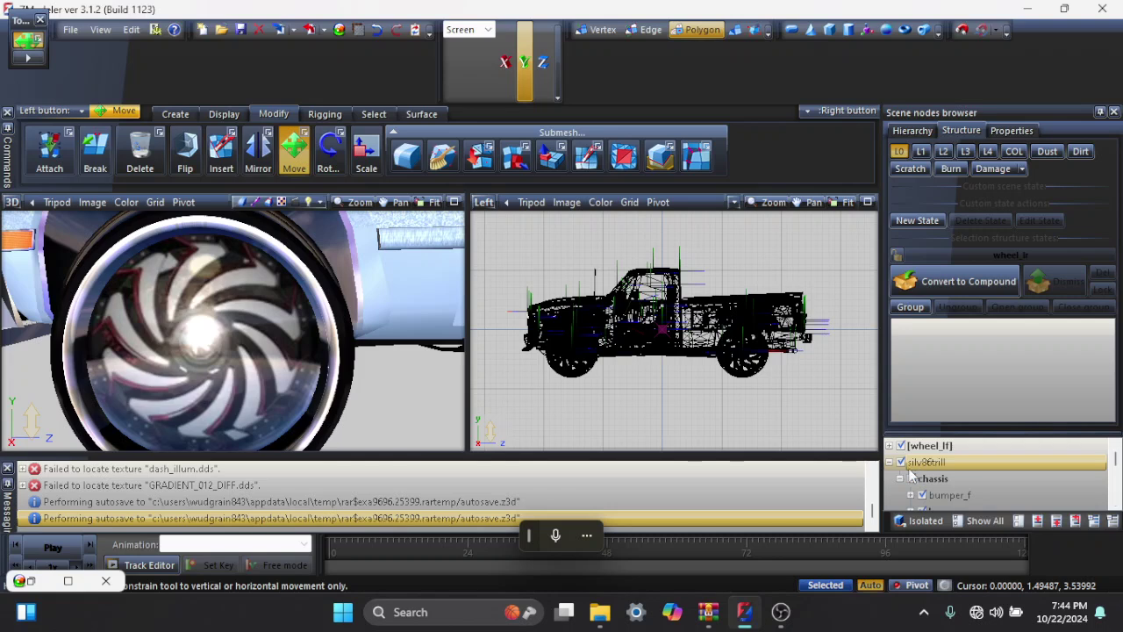
{"action": "left_click", "coordinate": [909, 478]}
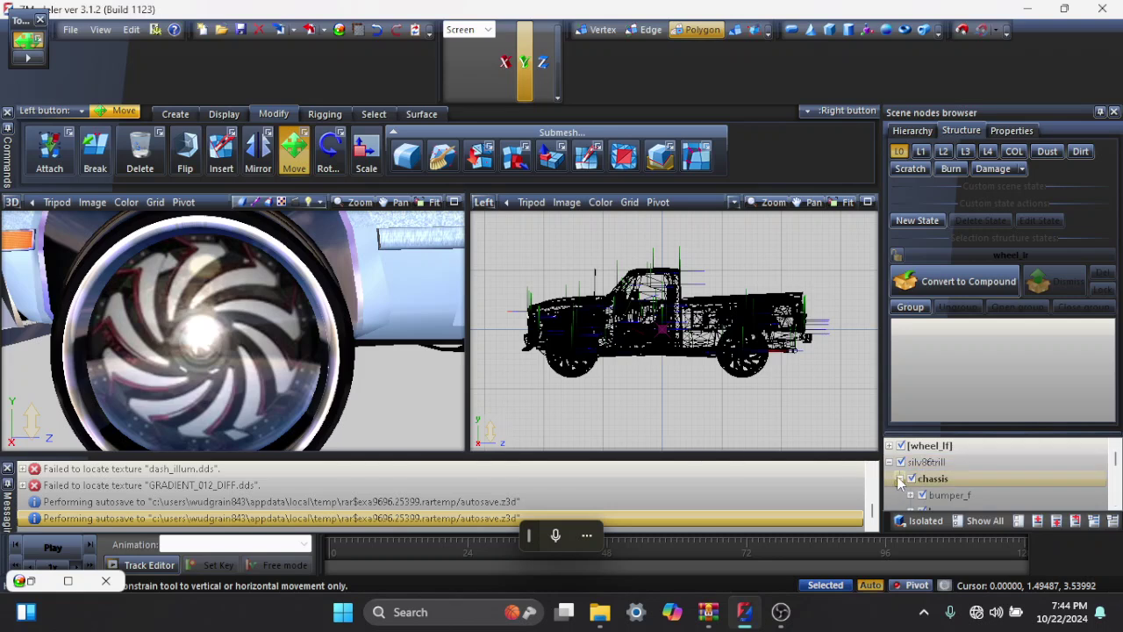
{"action": "left_click", "coordinate": [898, 479]}
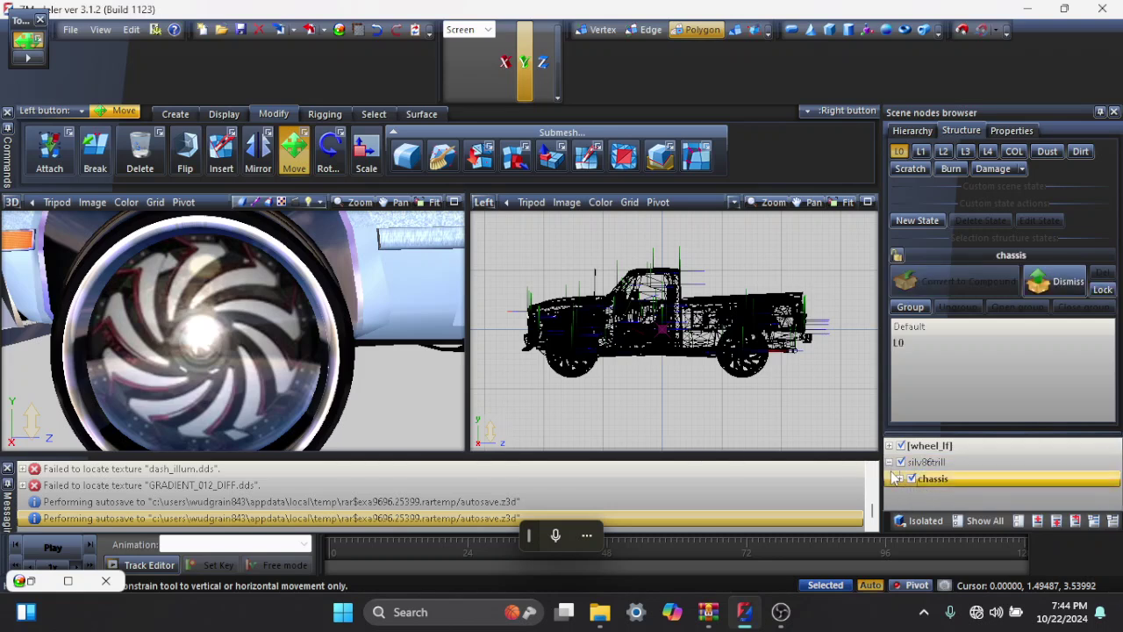
{"action": "left_click", "coordinate": [890, 462]}
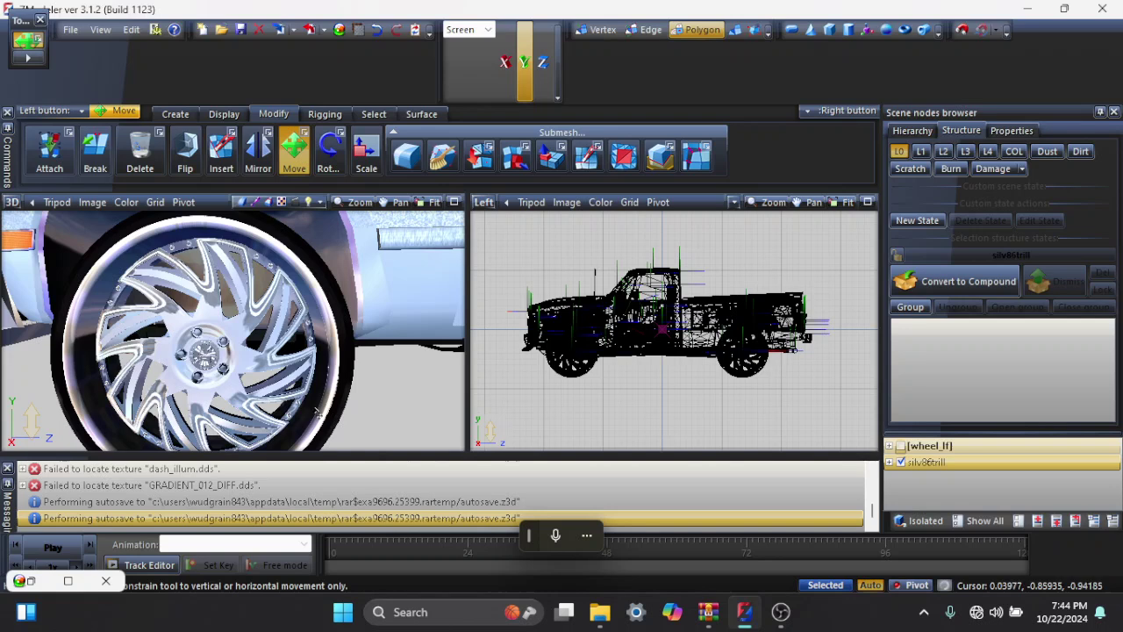
Delete the truck's original front and rear wheels in the Left view.
{"action": "right_click", "coordinate": [569, 372]}
{"action": "mouse_move", "coordinate": [632, 395]}
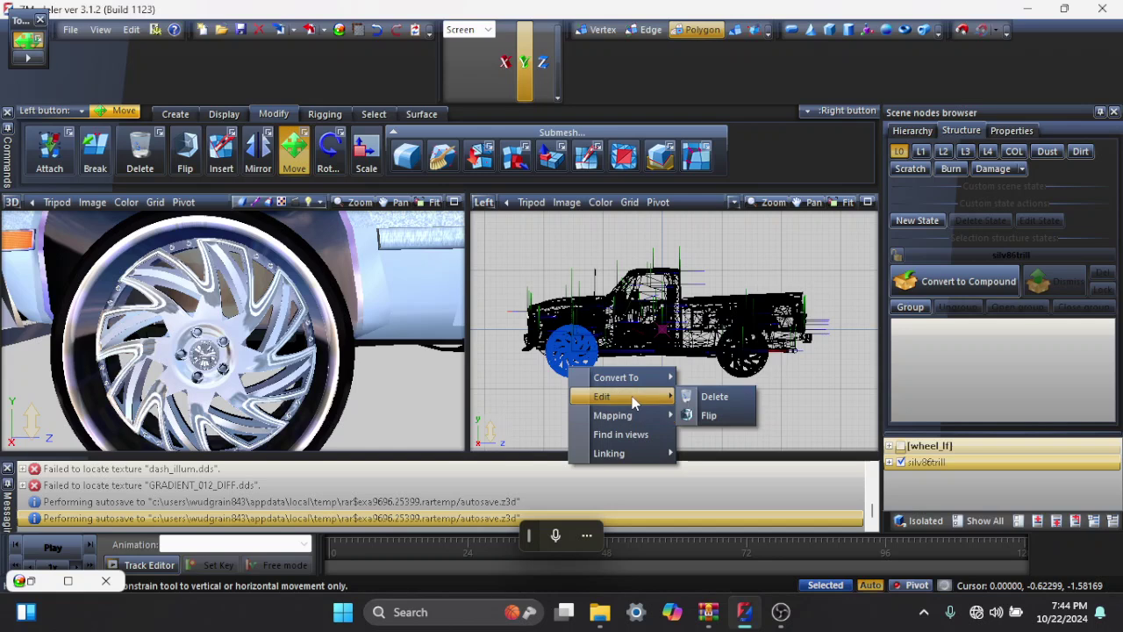
{"action": "left_click", "coordinate": [713, 397]}
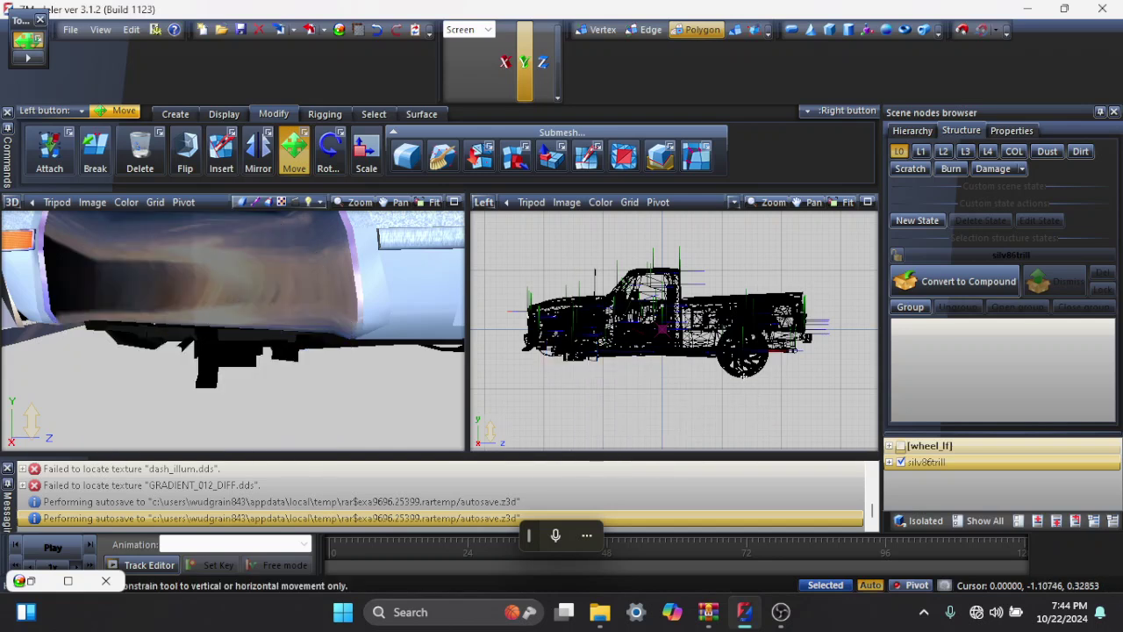
{"action": "right_click", "coordinate": [744, 374]}
{"action": "mouse_move", "coordinate": [788, 401]}
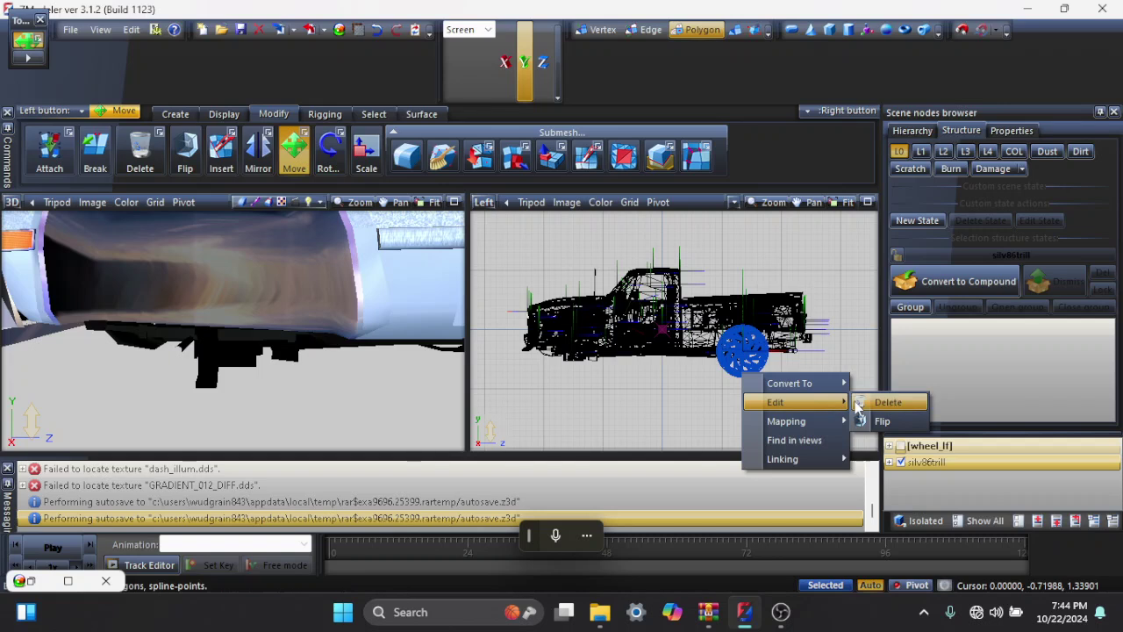
{"action": "left_click", "coordinate": [860, 405]}
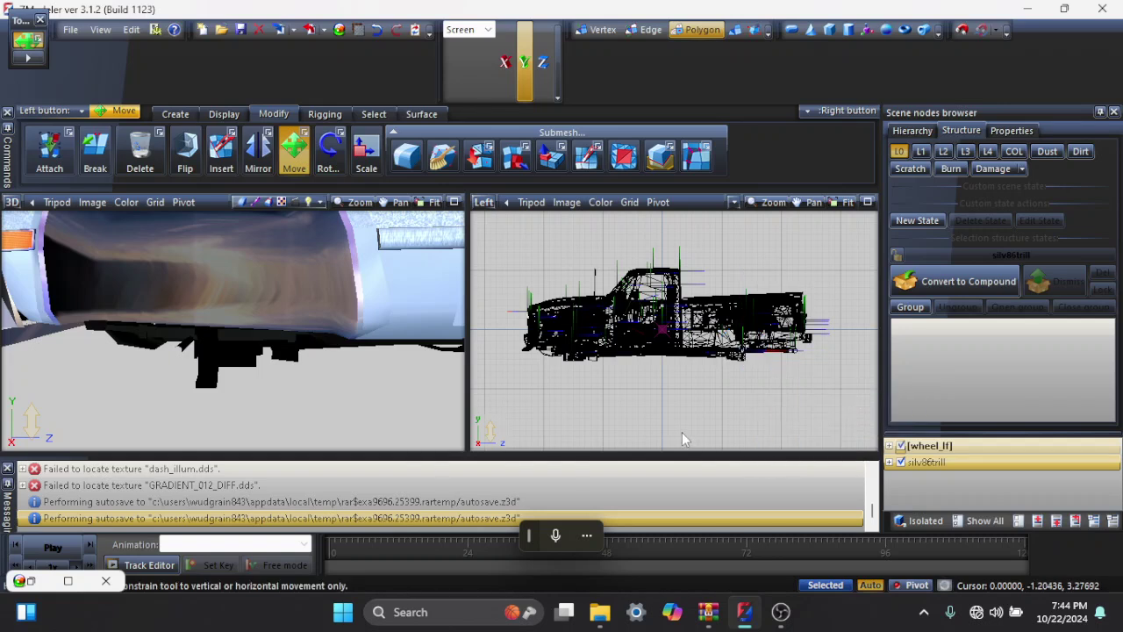
Show [wheel_lf] and hide the silv86trill model to isolate the new wheel.
{"action": "key", "text": "ctrl+z"}
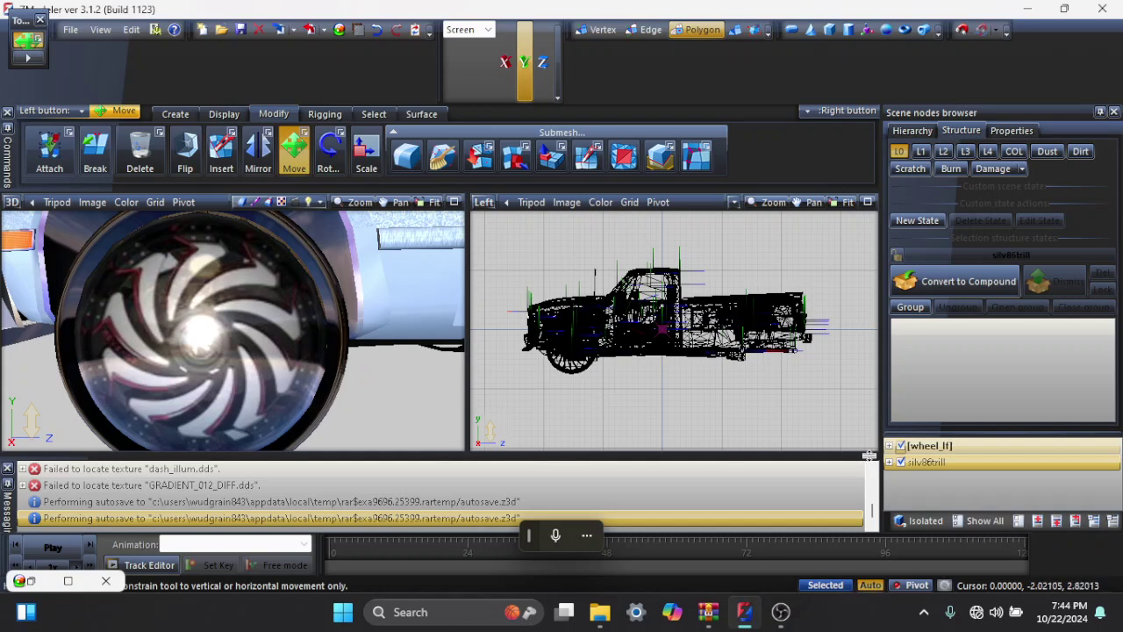
{"action": "left_click", "coordinate": [921, 463]}
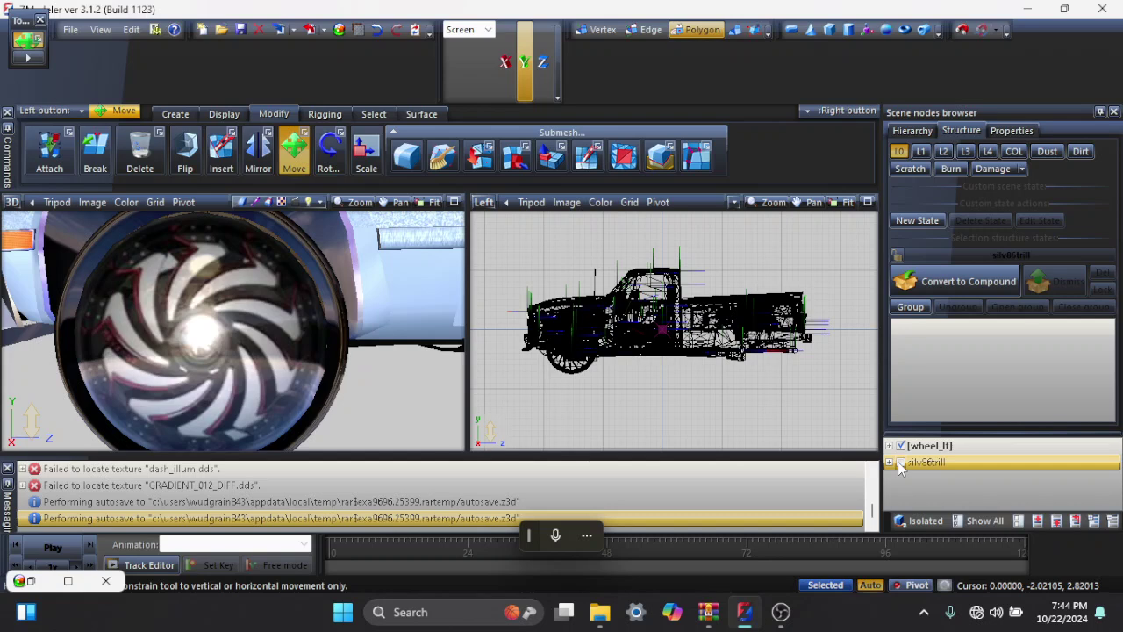
{"action": "left_click", "coordinate": [900, 463]}
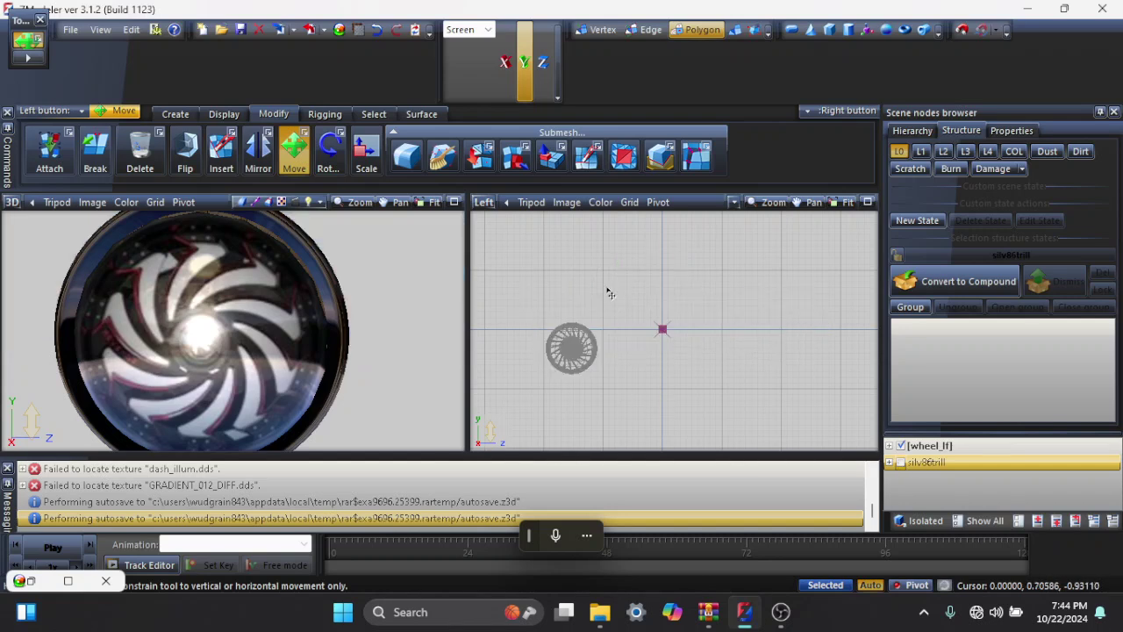
Select the new wheel at object level and pick its black [PAINT:1] material in the Material Browser's scene selection.
{"action": "left_click", "coordinate": [735, 29]}
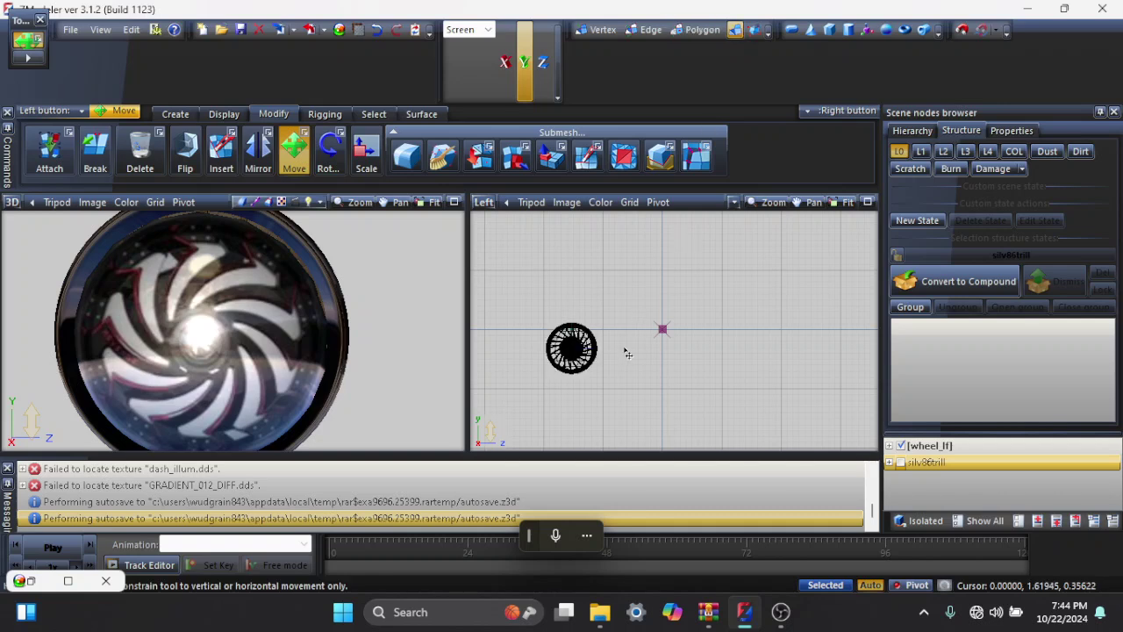
{"action": "left_click_drag", "start_coordinate": [614, 318], "coordinate": [517, 402]}
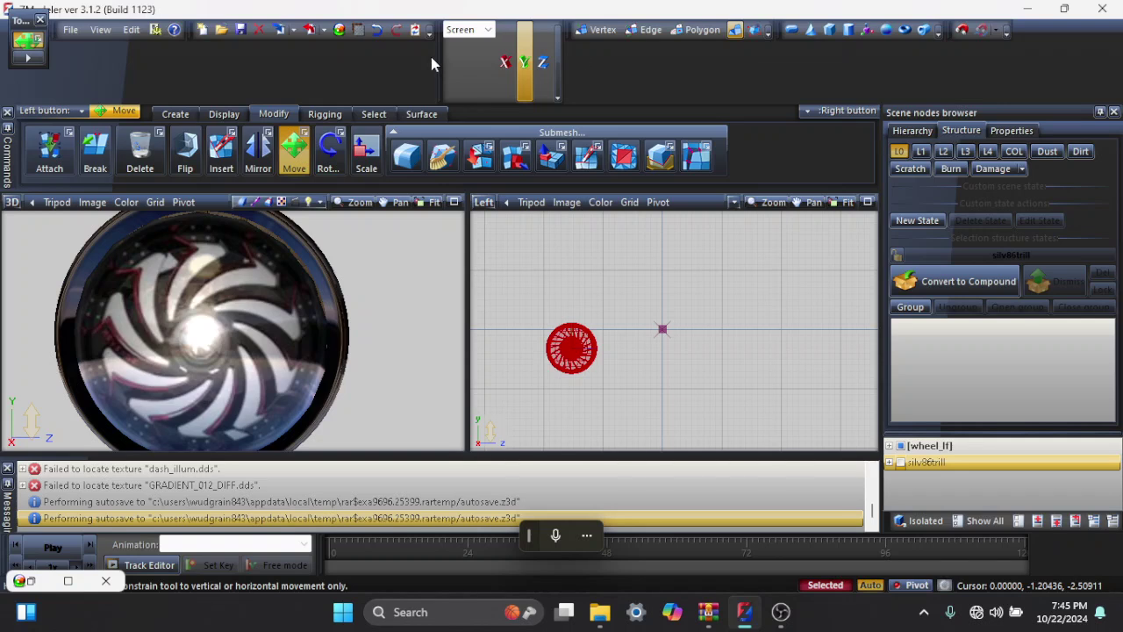
{"action": "left_click", "coordinate": [342, 31]}
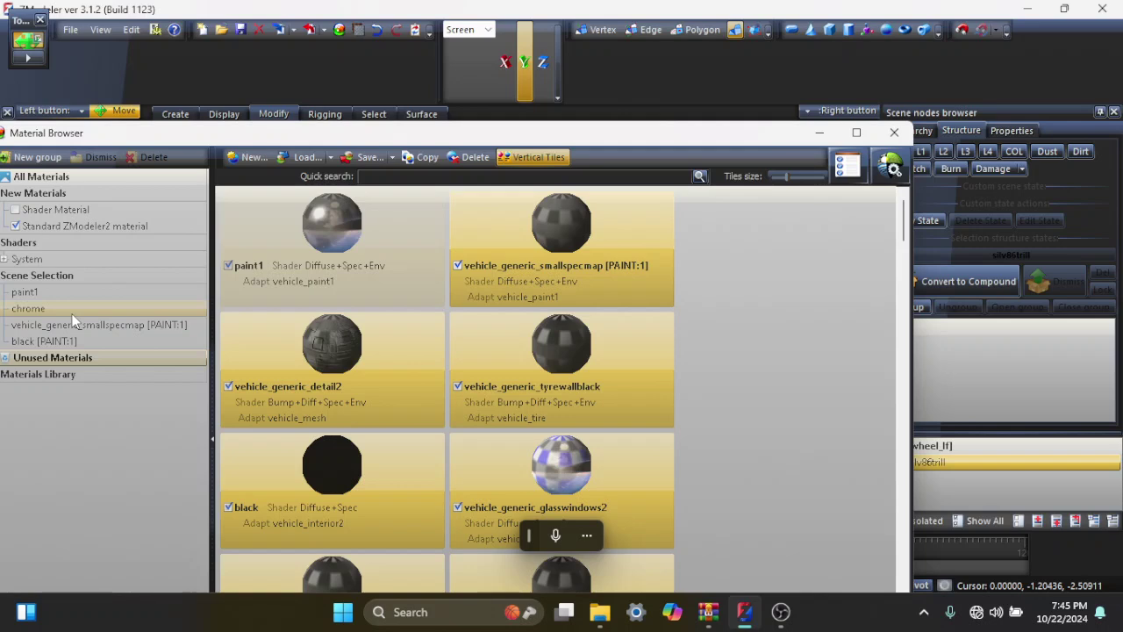
{"action": "left_click", "coordinate": [58, 340]}
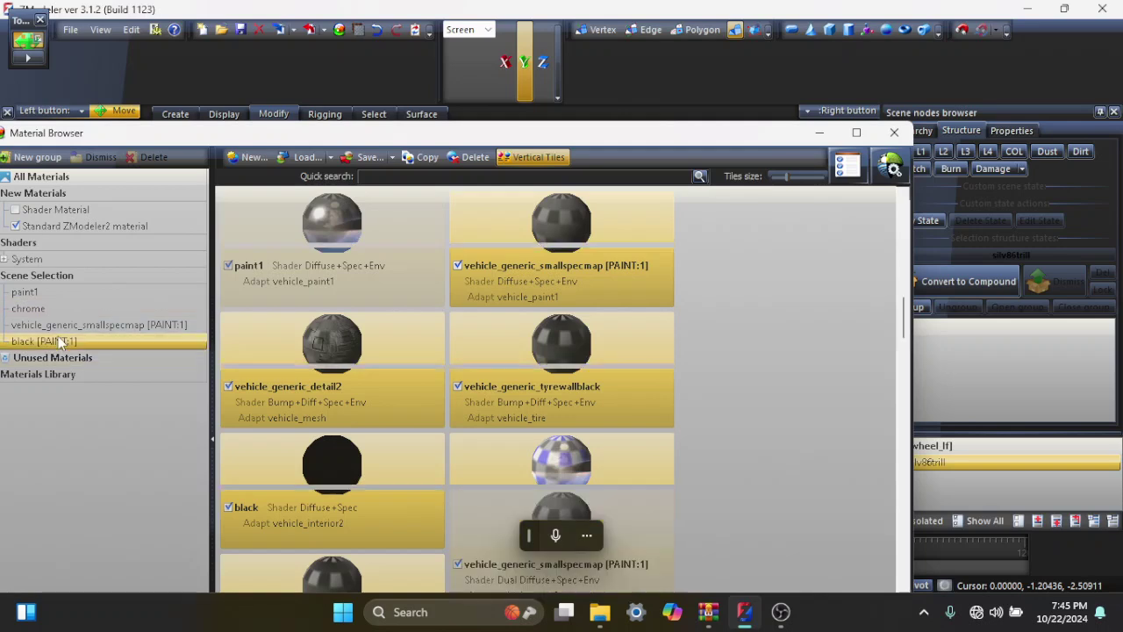
Maximize the Material Browser and look through the wheel's paint1, vehicle_generic_smallspecmap [PAINT:1] and black [PAINT:1] materials.
{"action": "left_click", "coordinate": [857, 133]}
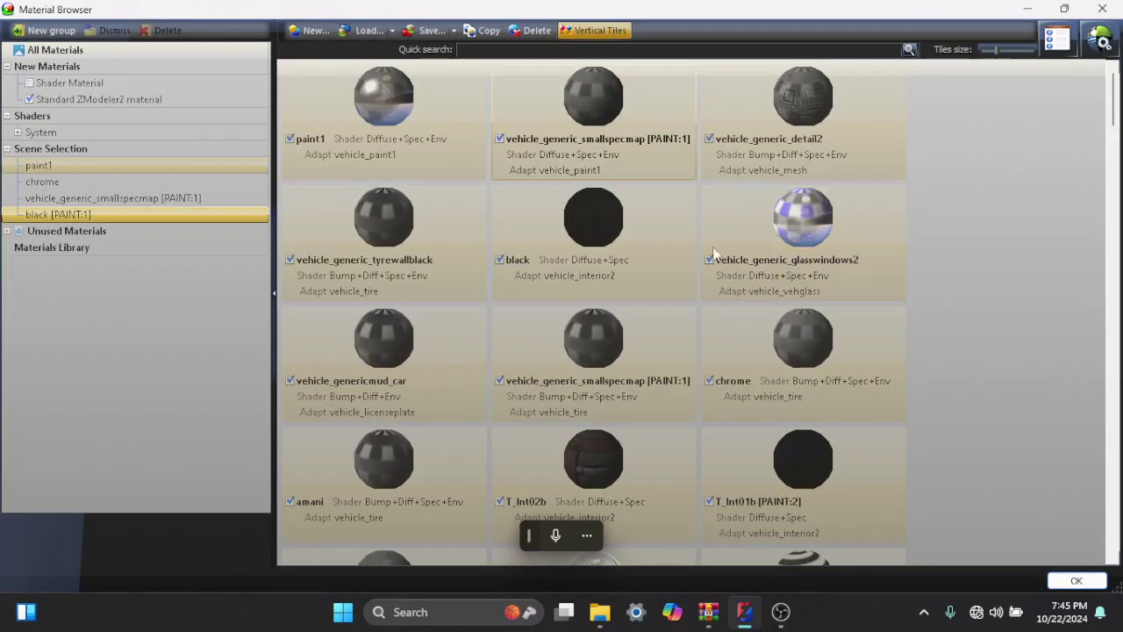
{"action": "left_click", "coordinate": [87, 168]}
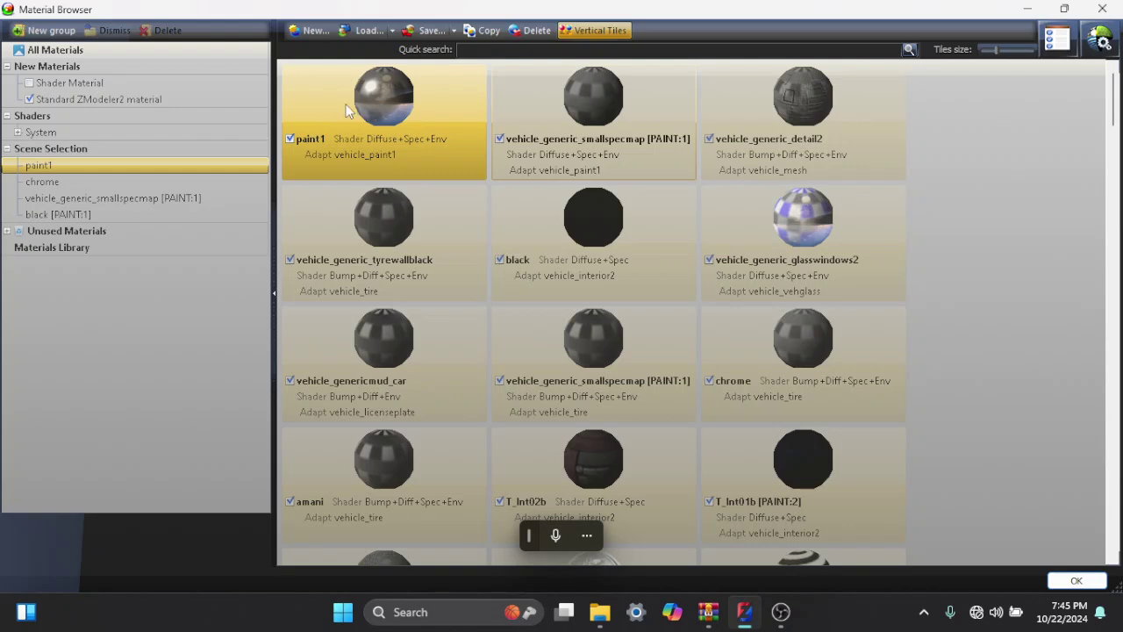
{"action": "left_click", "coordinate": [106, 216]}
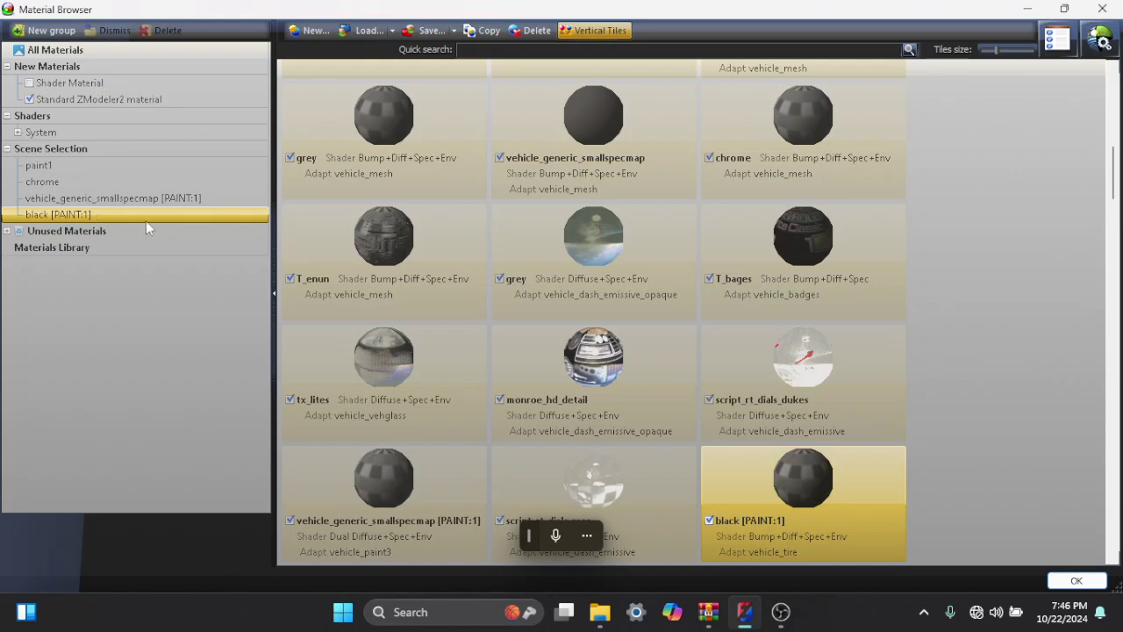
{"action": "left_click", "coordinate": [77, 198]}
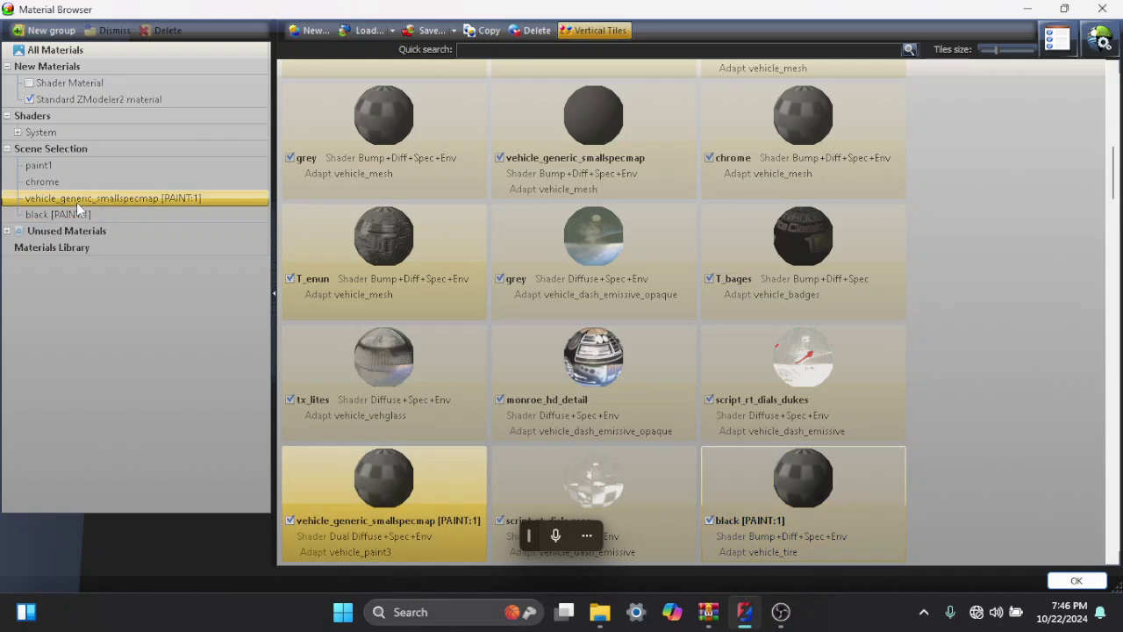
{"action": "left_click", "coordinate": [92, 214]}
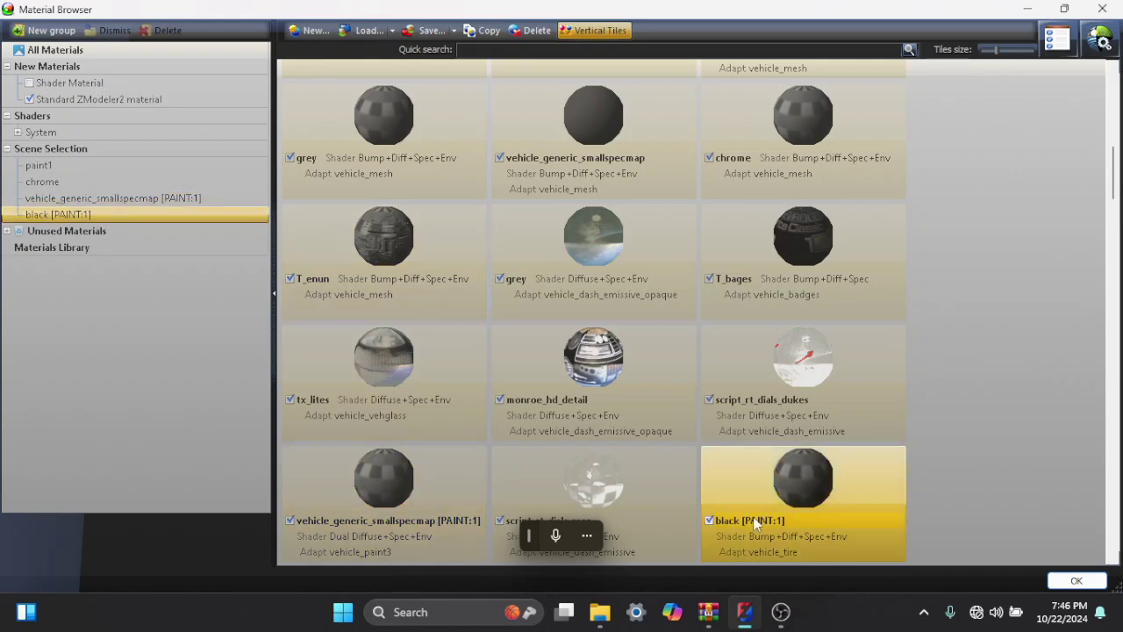
Inspect the detail texture map in the black [PAINT:1] material's properties, and close the texture and properties windows.
{"action": "double_click", "coordinate": [797, 507]}
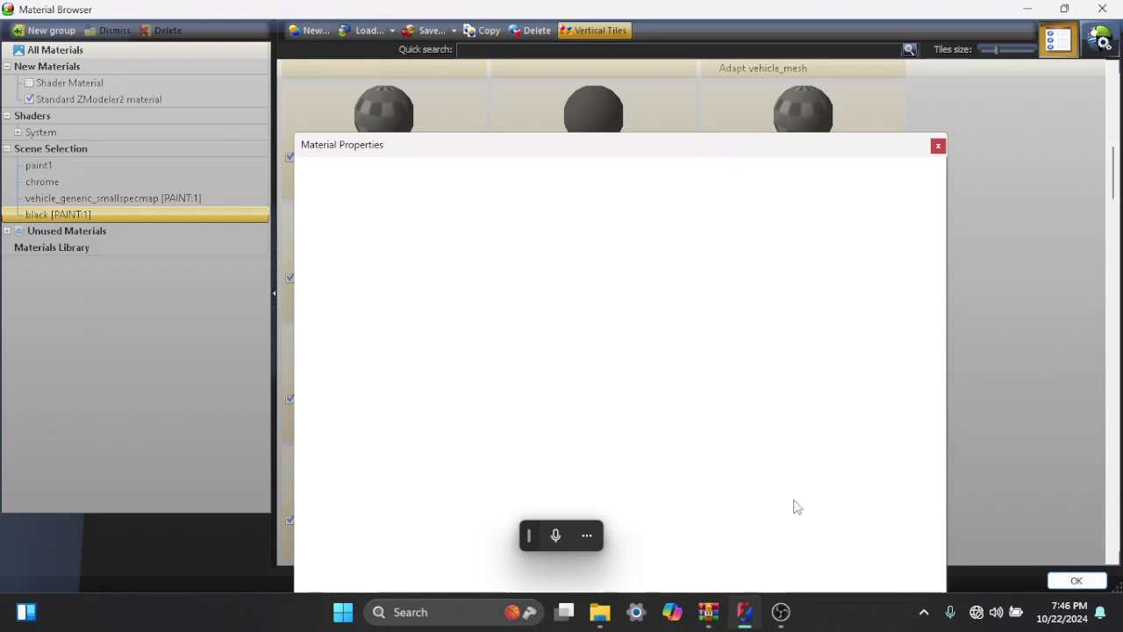
{"action": "key", "text": "Escape"}
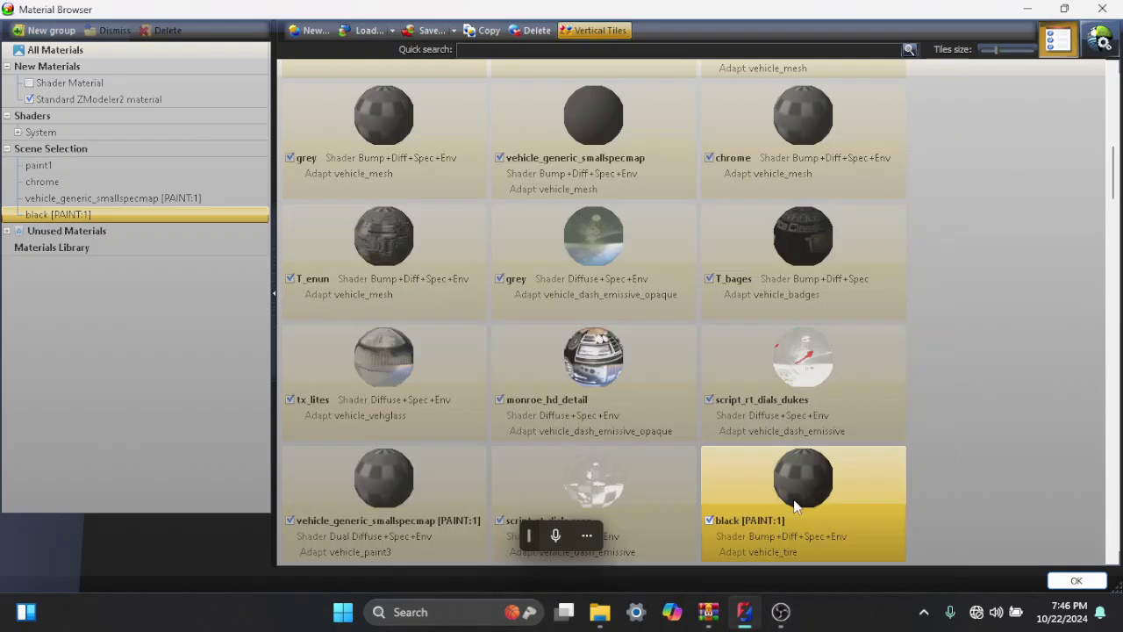
{"action": "left_click", "coordinate": [1062, 52]}
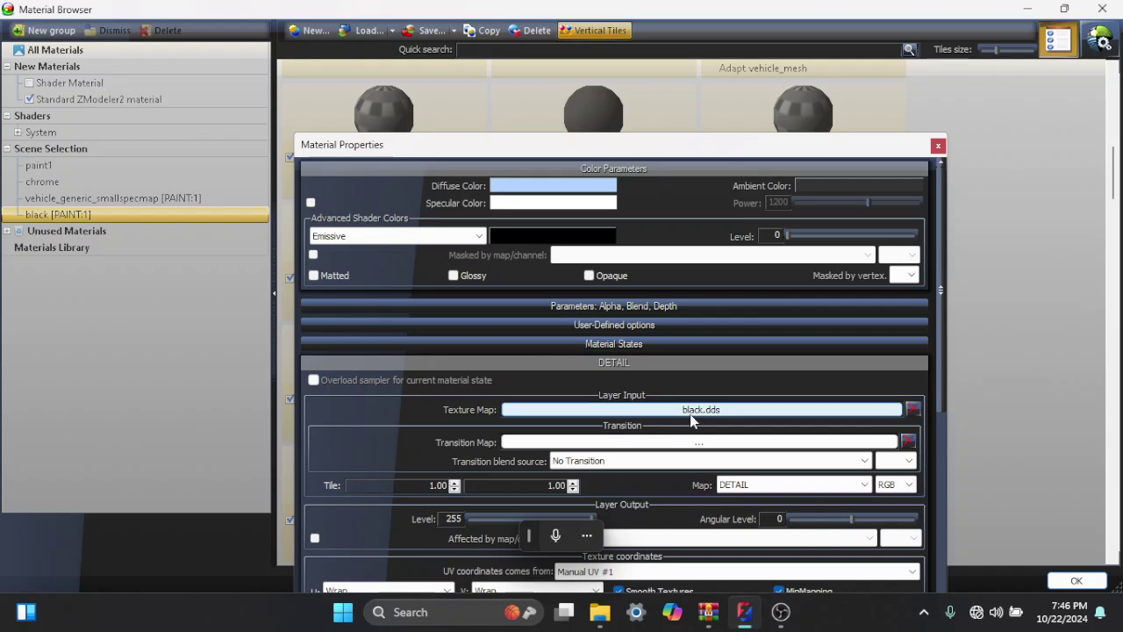
{"action": "double_click", "coordinate": [689, 414]}
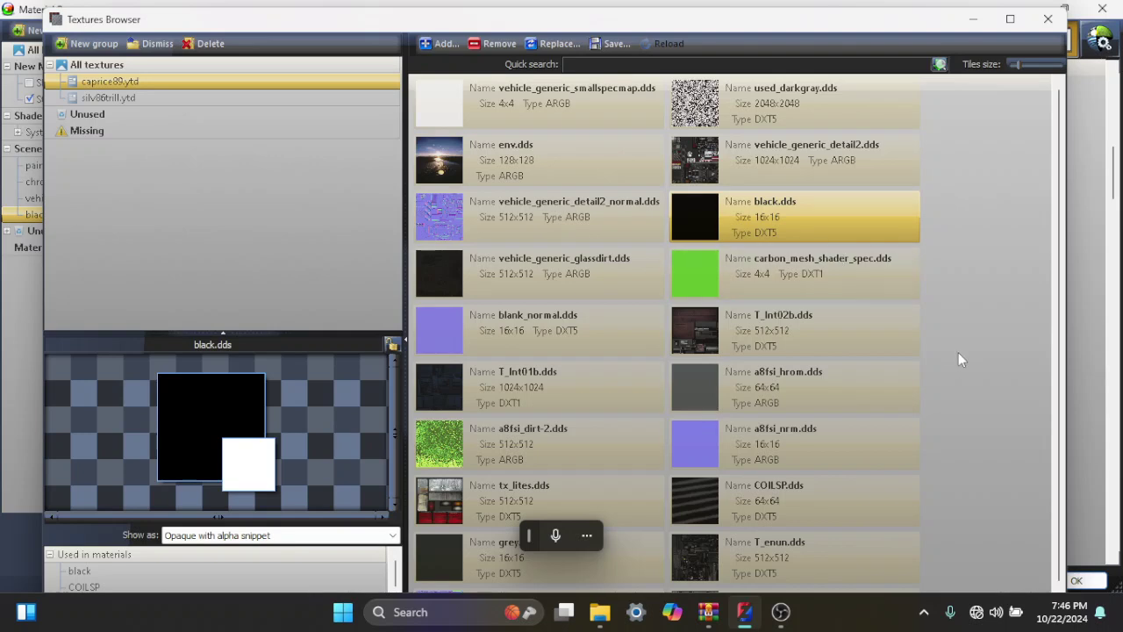
{"action": "left_click", "coordinate": [1052, 27]}
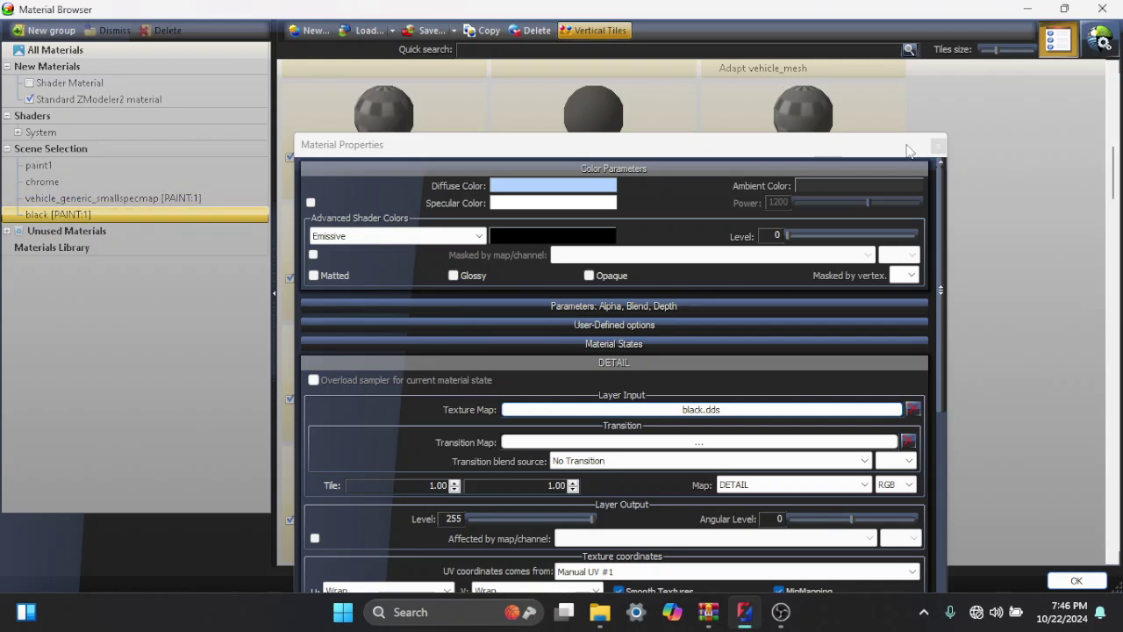
{"action": "left_click", "coordinate": [938, 145]}
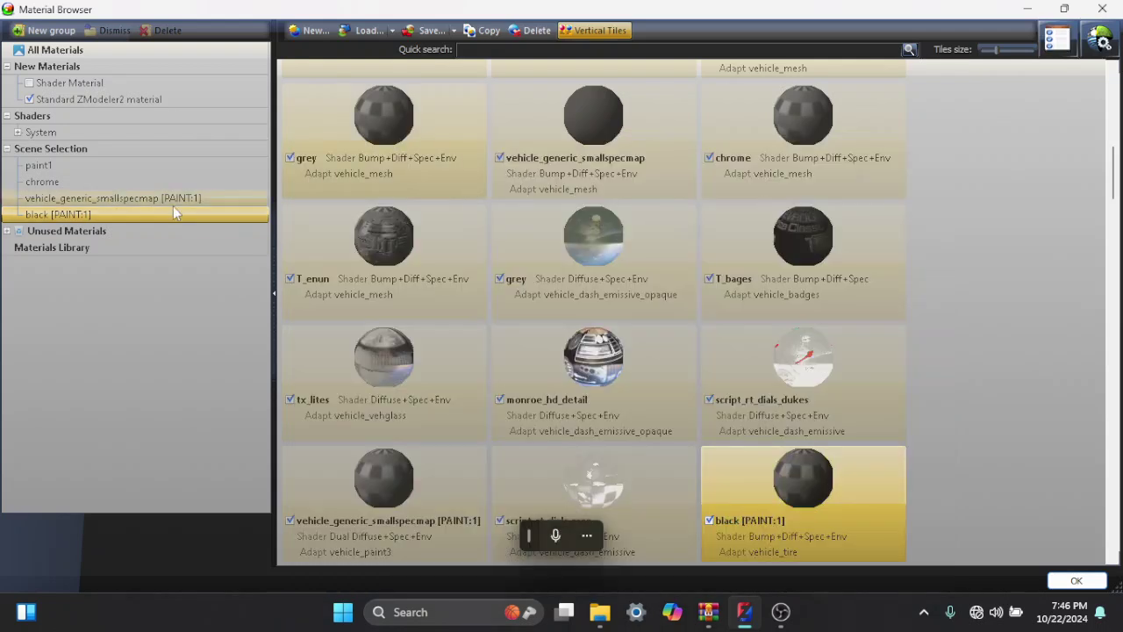
Open the paint1 material's properties and examine the full preview of its detail texture map in the Textures Browser.
{"action": "left_click", "coordinate": [91, 197]}
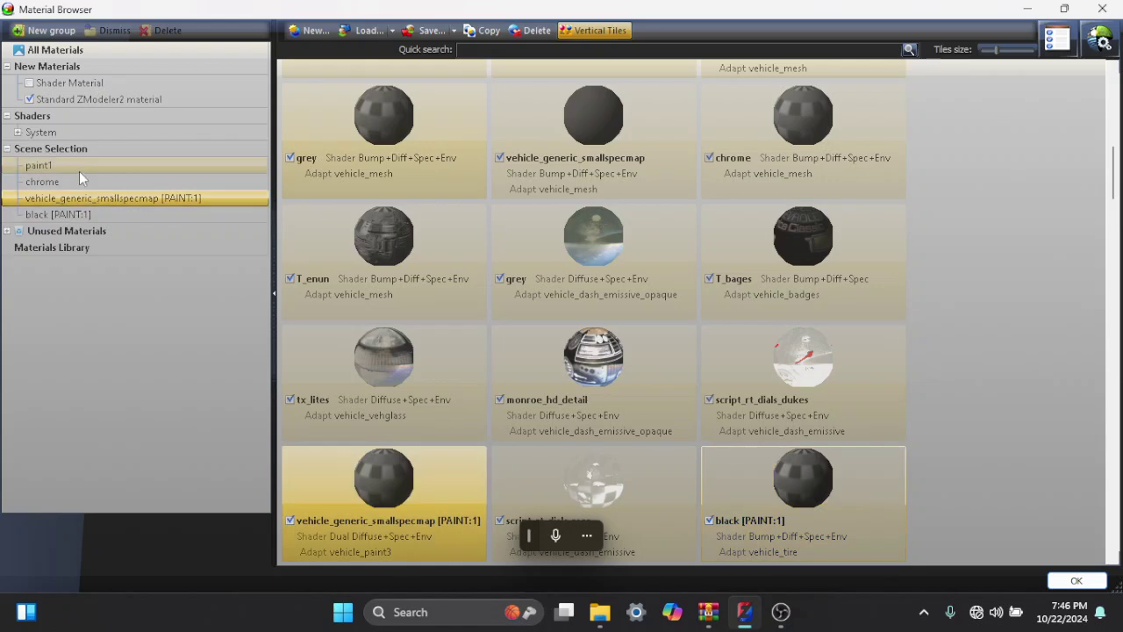
{"action": "left_click", "coordinate": [78, 165]}
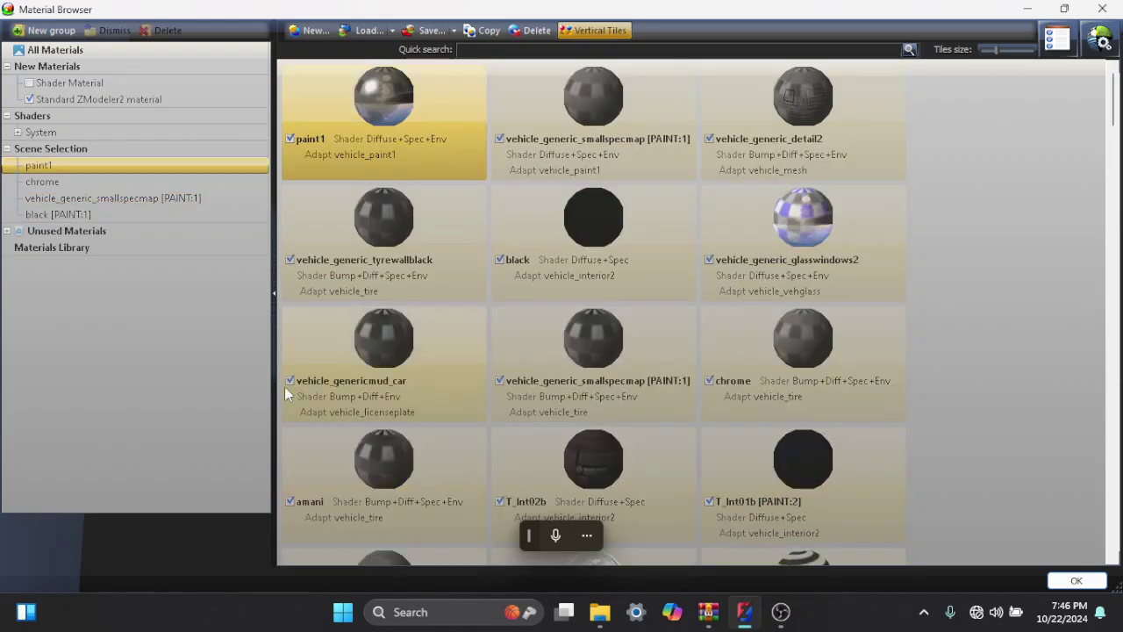
{"action": "double_click", "coordinate": [368, 139]}
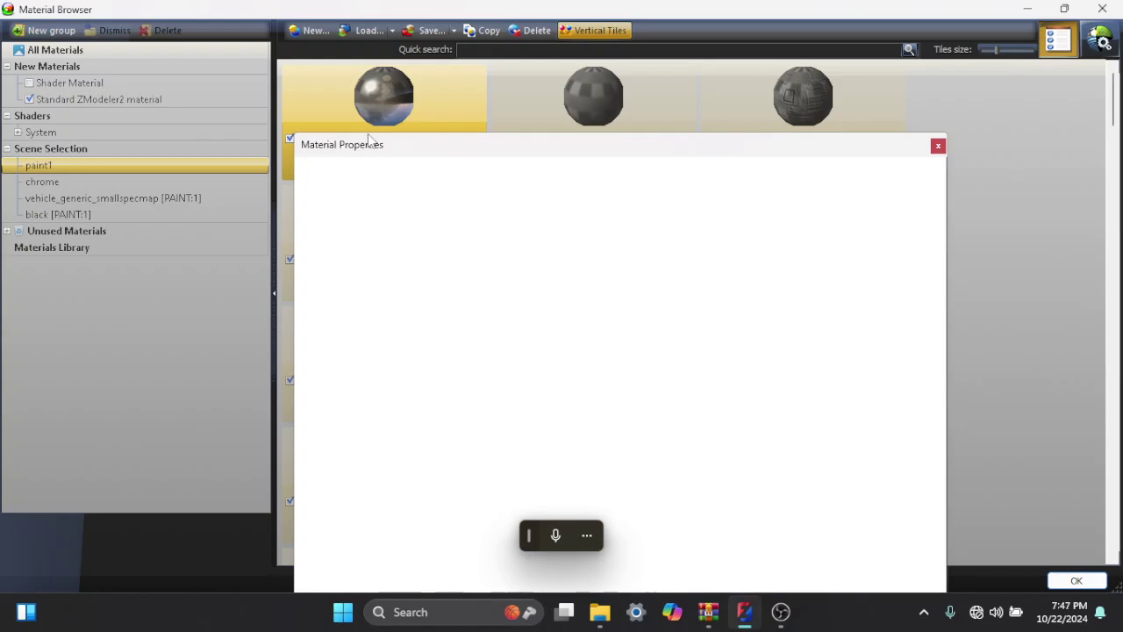
{"action": "key", "text": "Escape"}
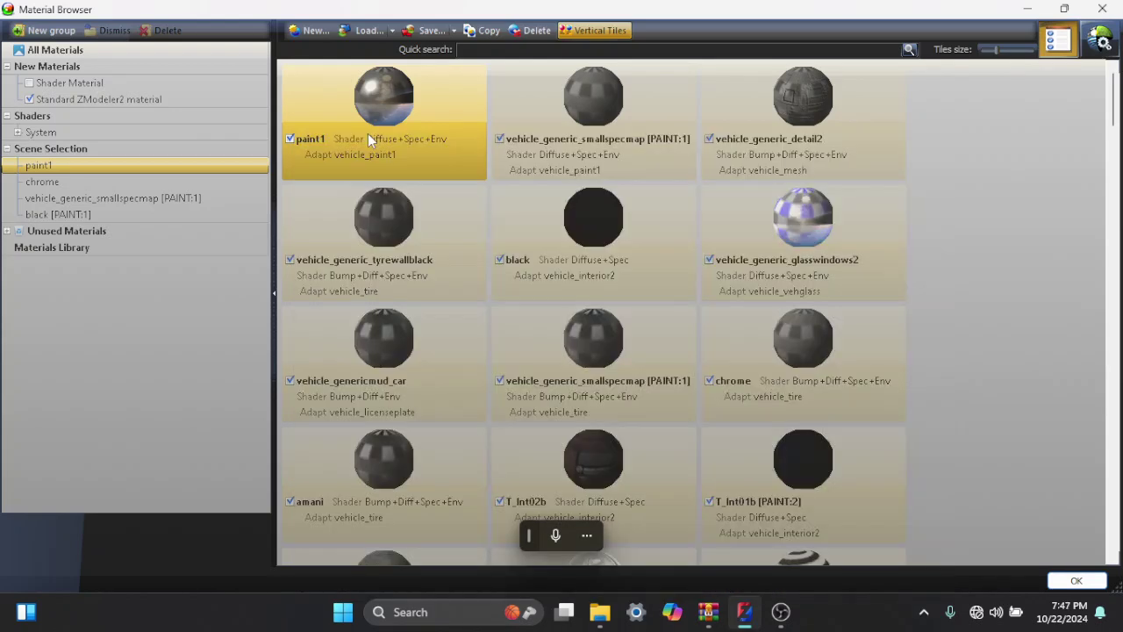
{"action": "left_click", "coordinate": [1064, 44]}
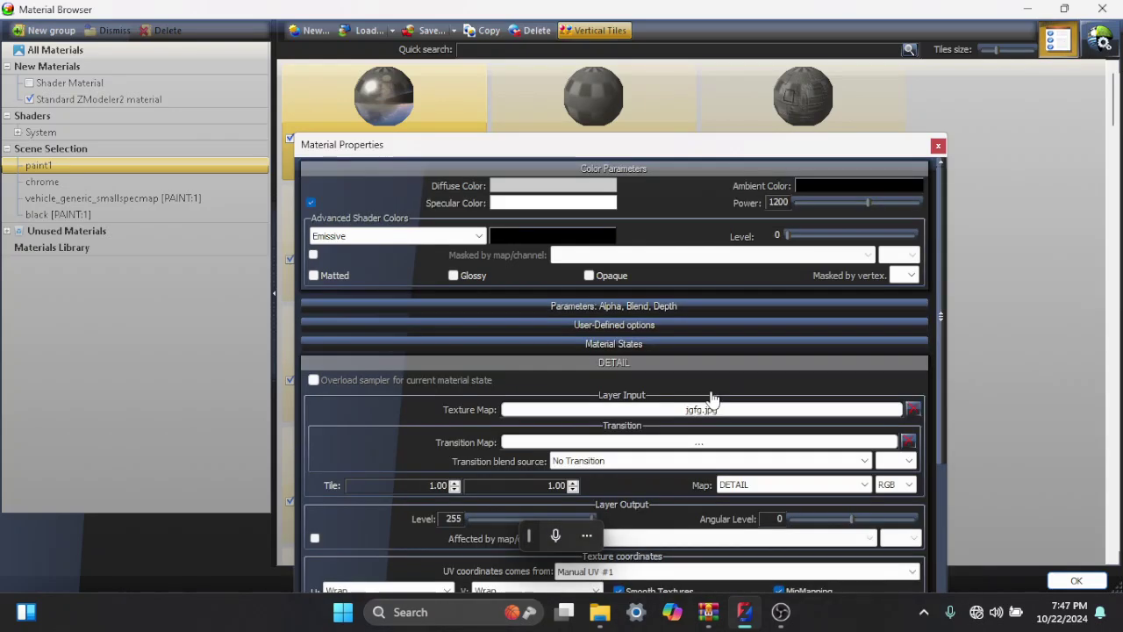
{"action": "left_click", "coordinate": [709, 409]}
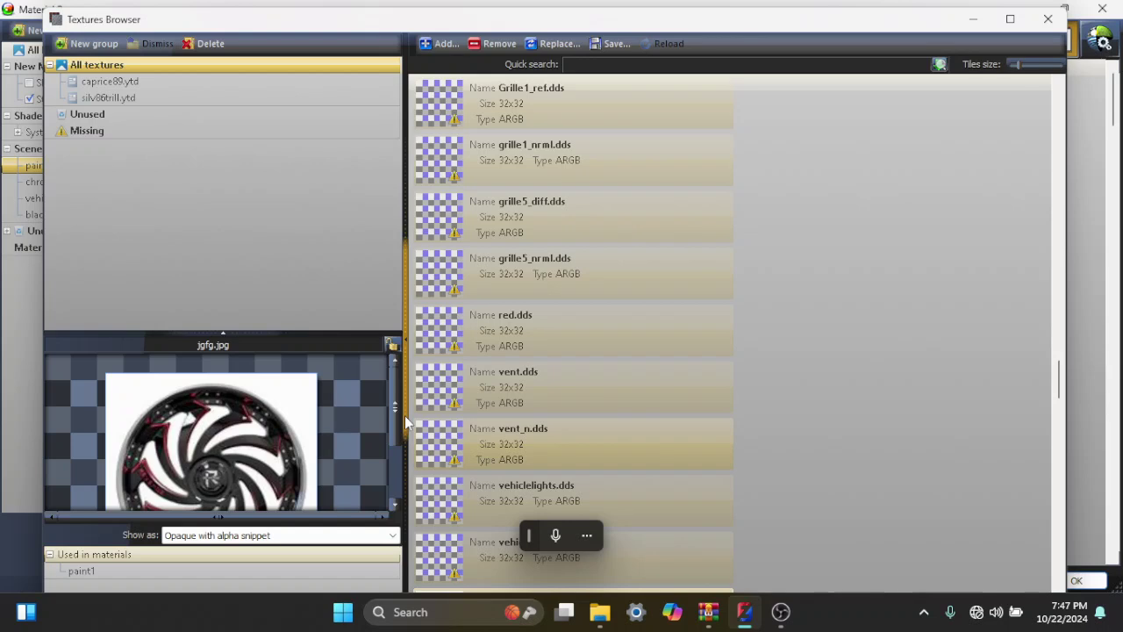
{"action": "scroll", "coordinate": [399, 424], "scroll_direction": "down", "scroll_amount": 1}
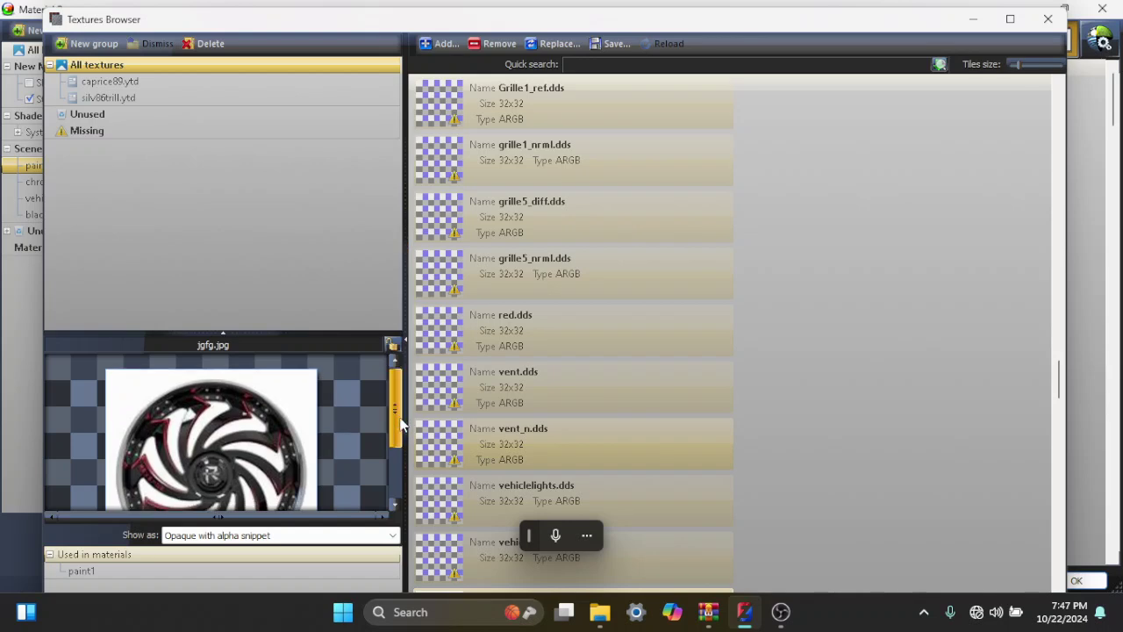
{"action": "scroll", "coordinate": [400, 424], "scroll_direction": "down", "scroll_amount": 3}
{"action": "scroll", "coordinate": [401, 430], "scroll_direction": "up", "scroll_amount": 3}
{"action": "left_click_drag", "start_coordinate": [401, 430], "coordinate": [395, 478]}
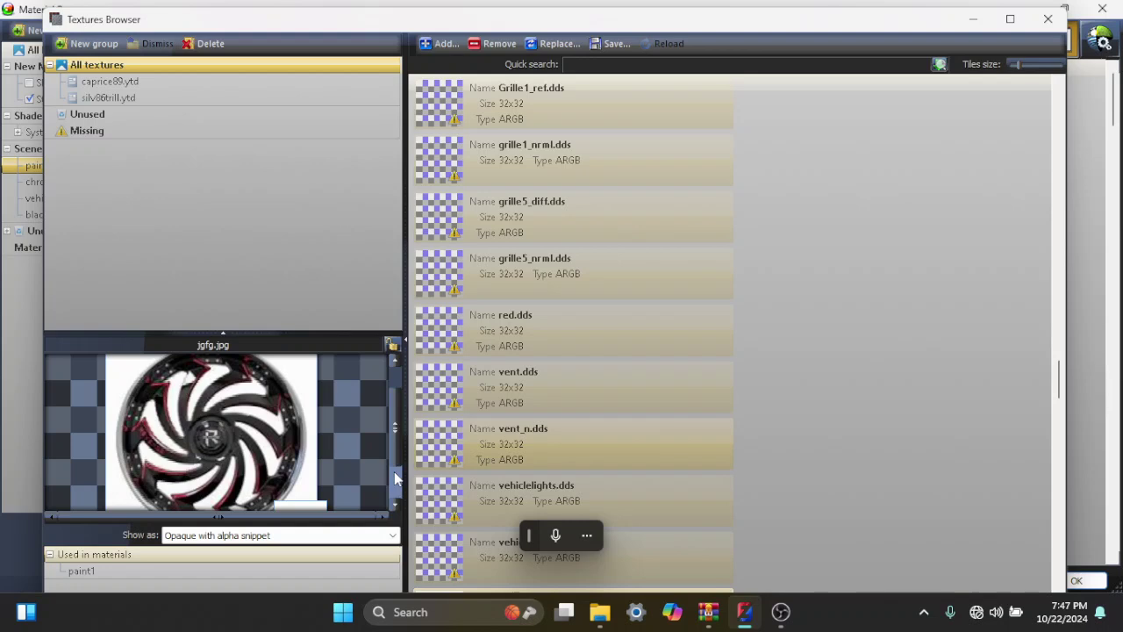